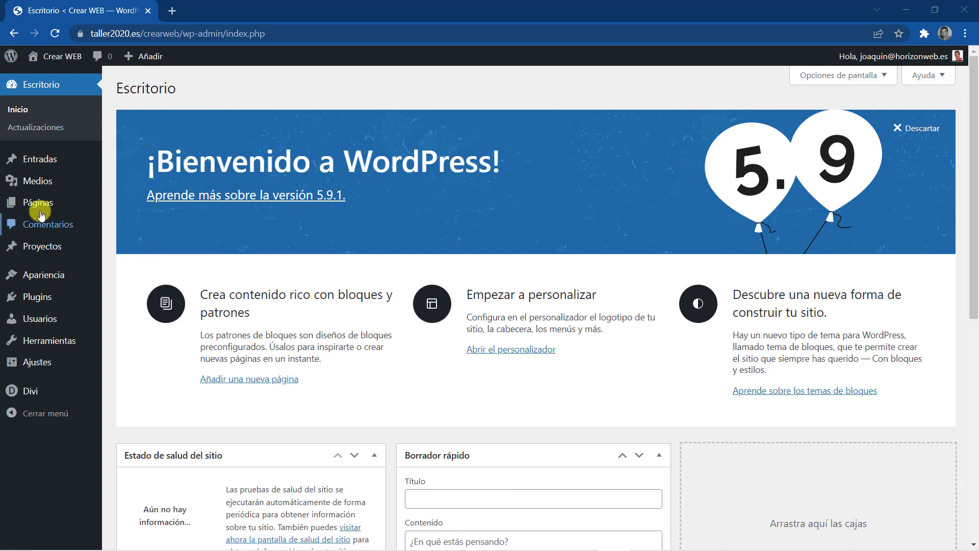
- Move the Sample Page from the site's list of all pages to the trash
{"action": "mouse_move", "coordinate": [32, 205]}
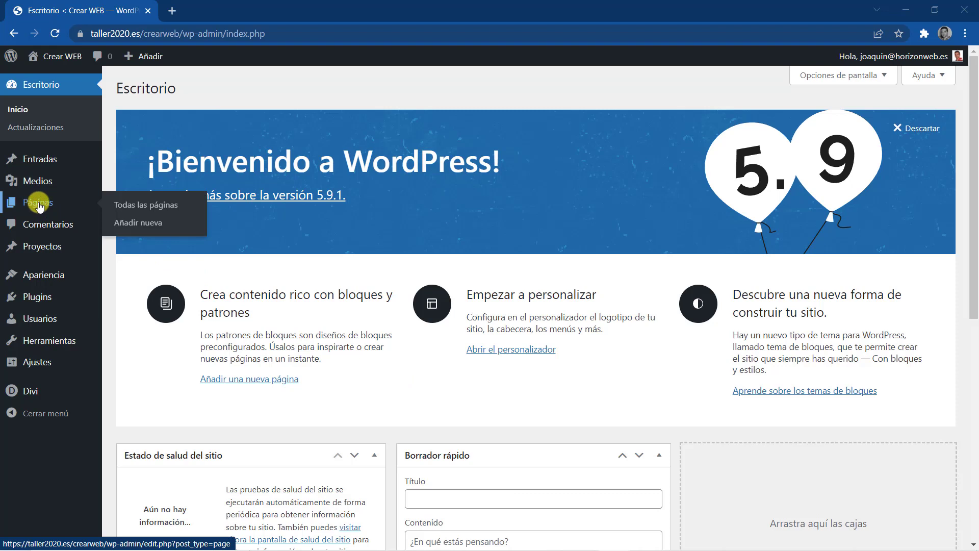
{"action": "left_click", "coordinate": [131, 209]}
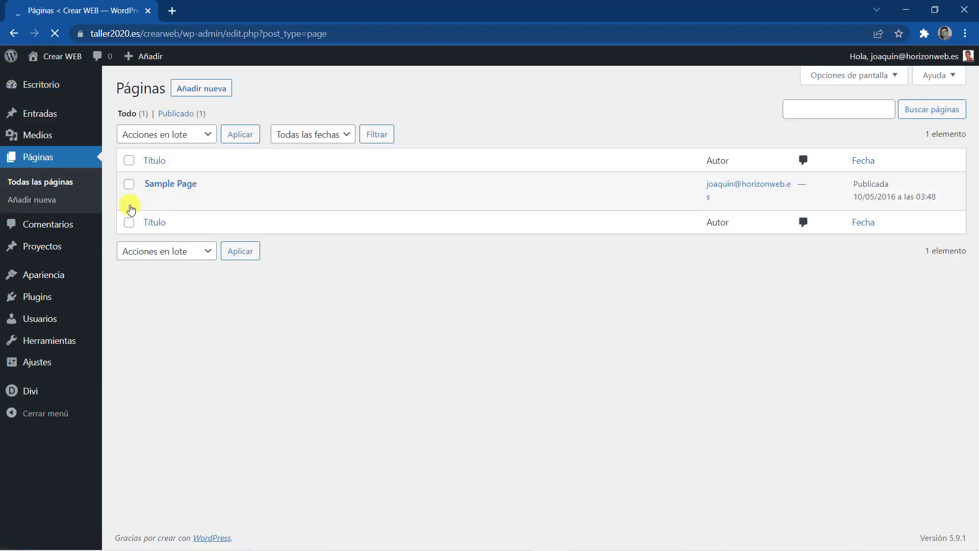
{"action": "mouse_move", "coordinate": [210, 192]}
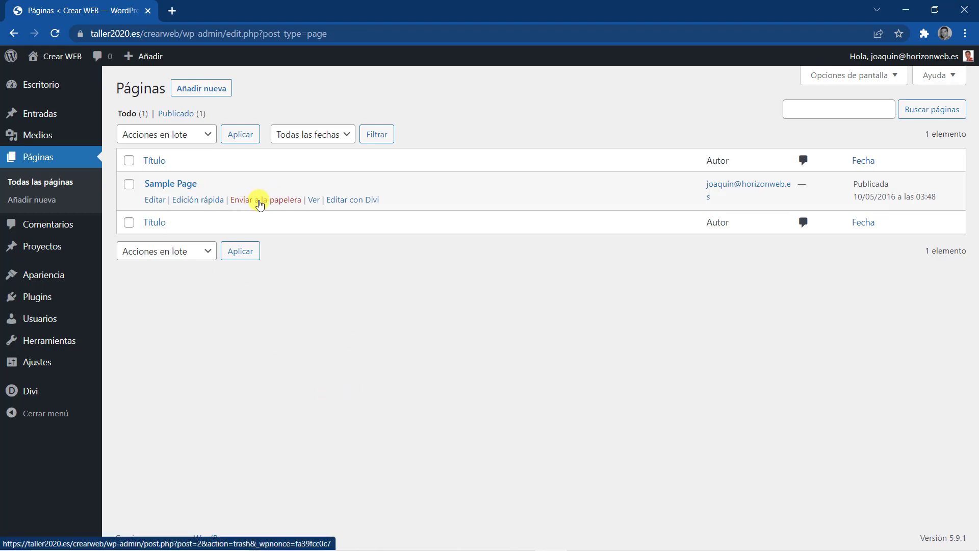
{"action": "left_click", "coordinate": [260, 202]}
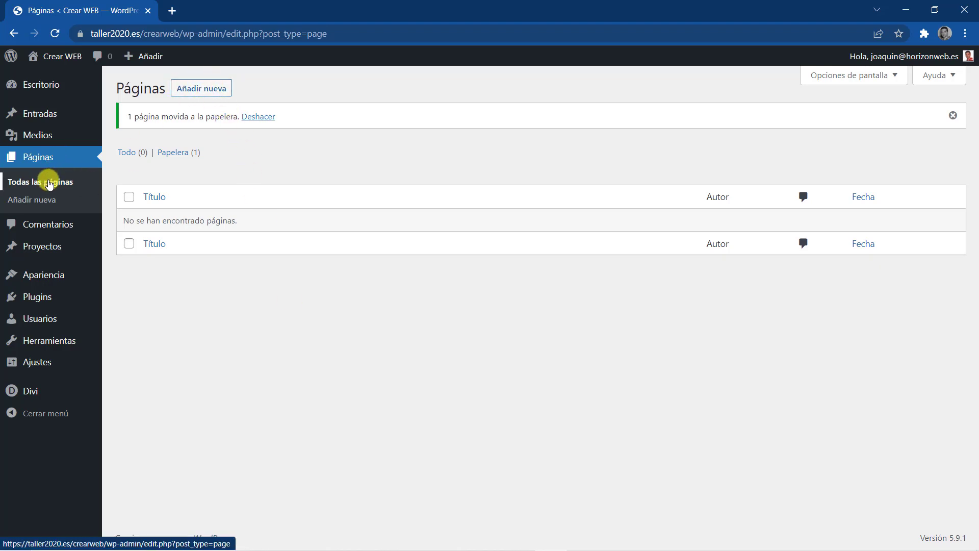
- Create and publish a new page titled "INICIO", and return to the list of pages
{"action": "left_click", "coordinate": [207, 90]}
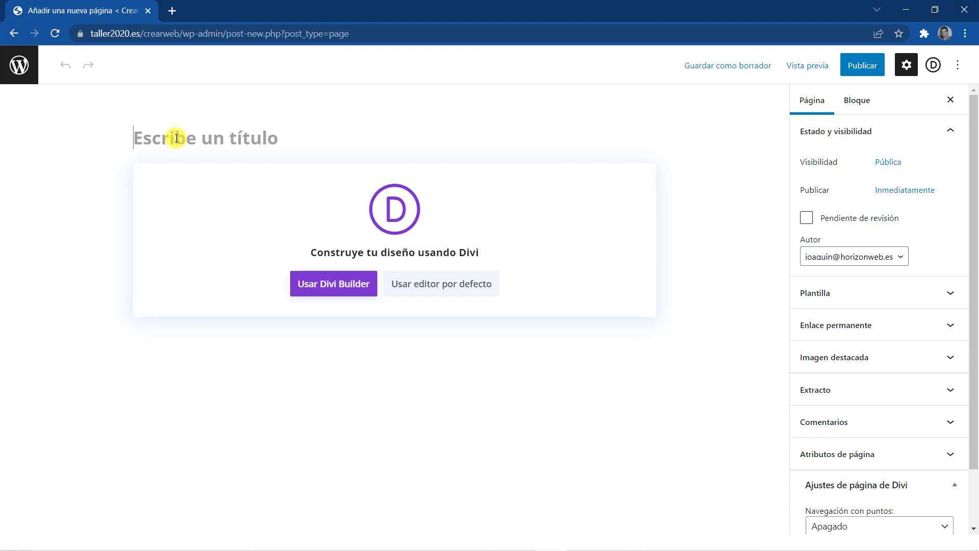
{"action": "key", "text": "Caps_Lock"}
{"action": "key", "text": "Caps_Lock"}
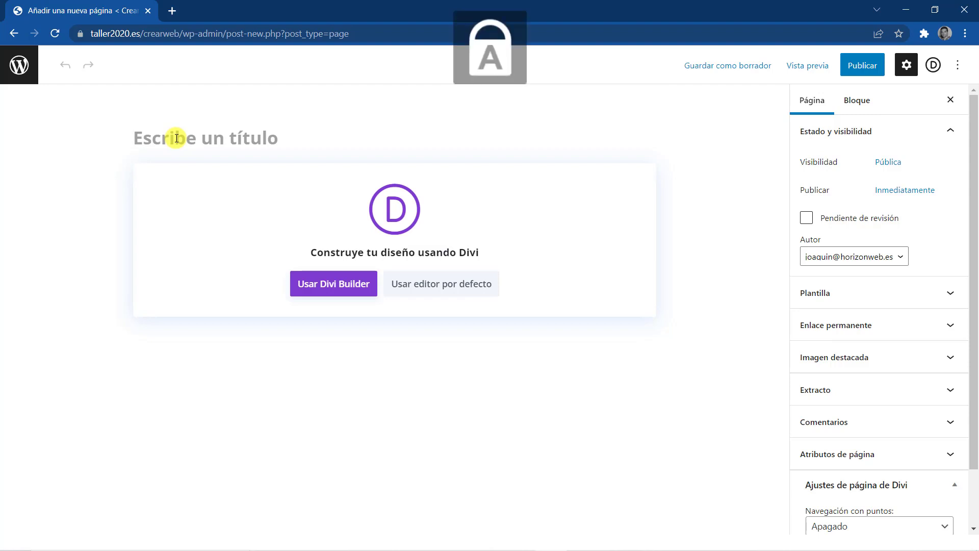
{"action": "type", "text": "INICIO"}
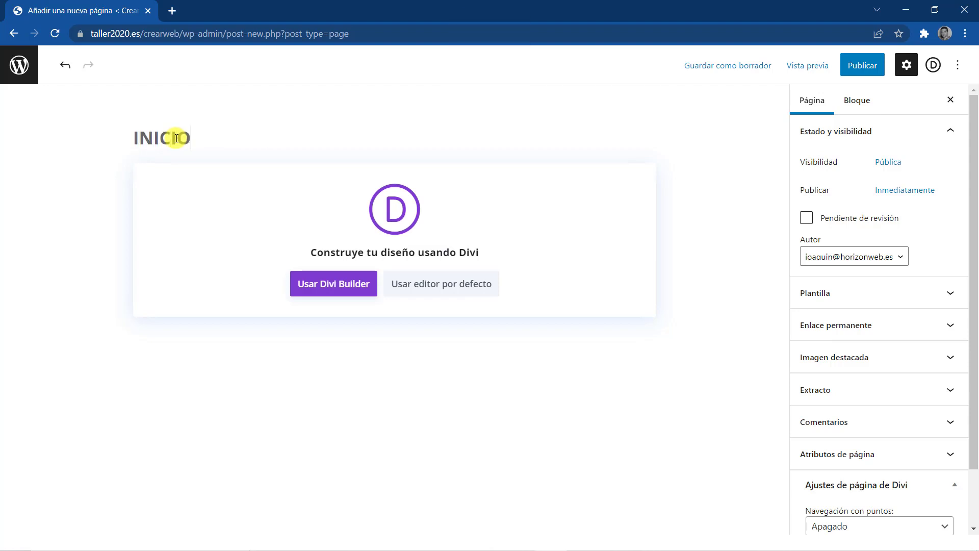
{"action": "left_click", "coordinate": [866, 70]}
{"action": "left_click", "coordinate": [851, 71]}
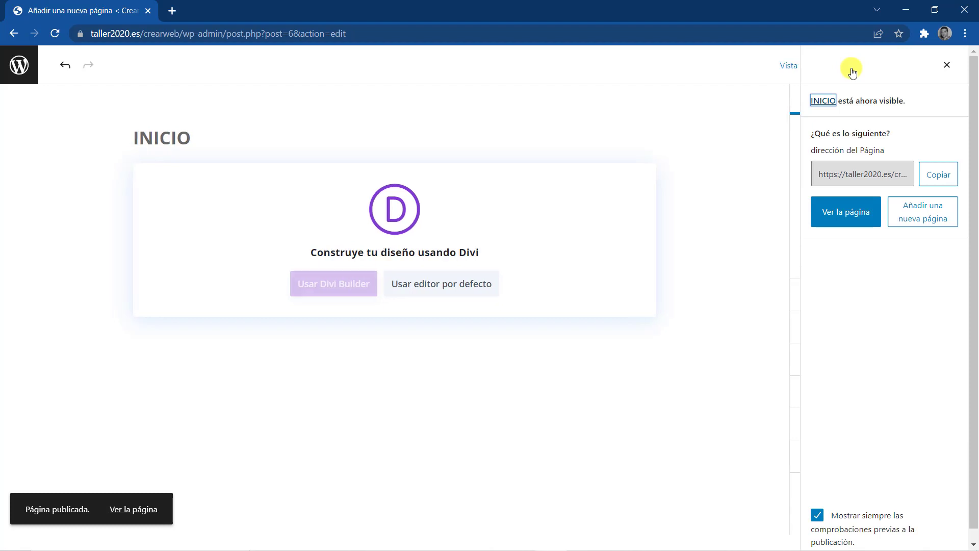
{"action": "left_click", "coordinate": [947, 66]}
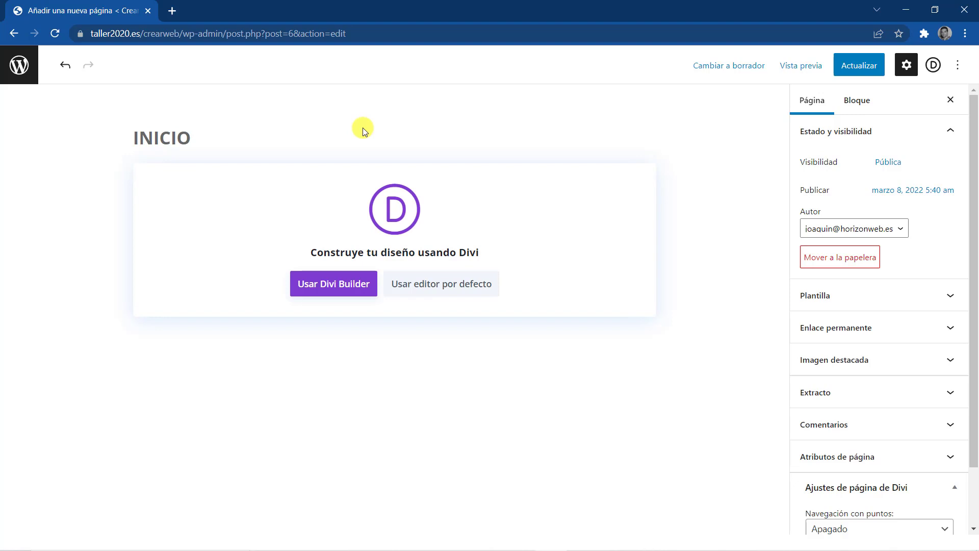
{"action": "left_click", "coordinate": [19, 74]}
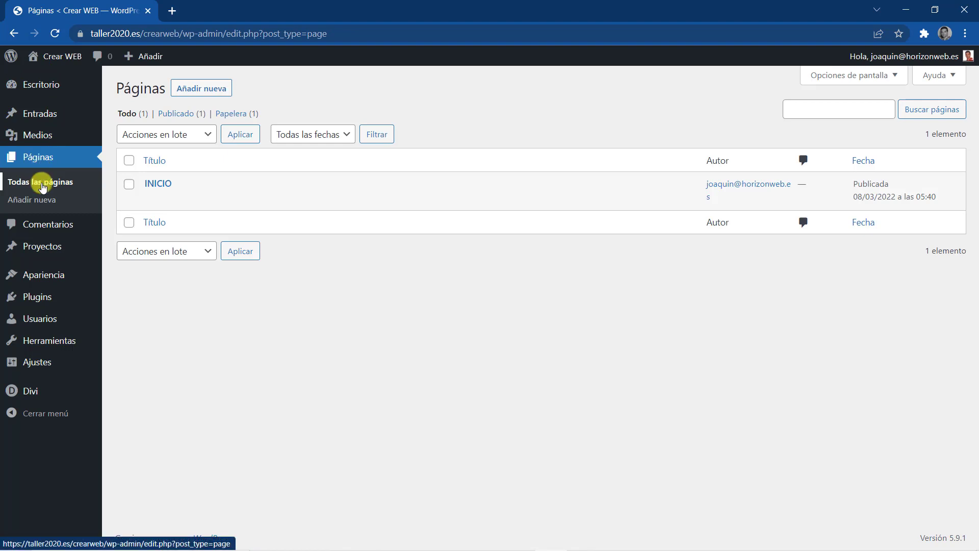
- Add a new page titled "QUIÉN SOY", publish it, and go back to the page list
{"action": "mouse_move", "coordinate": [148, 182]}
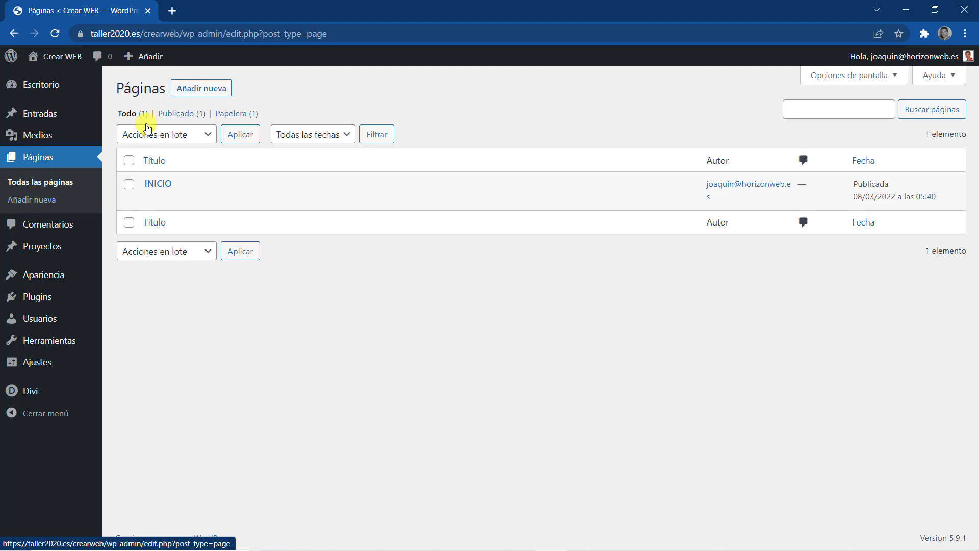
{"action": "left_click", "coordinate": [194, 89]}
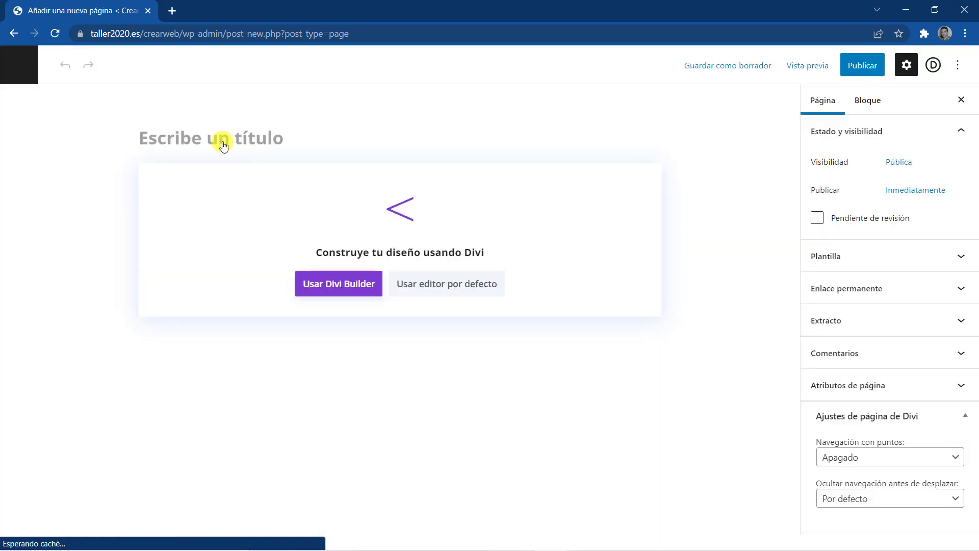
{"action": "type", "text": "Q"}
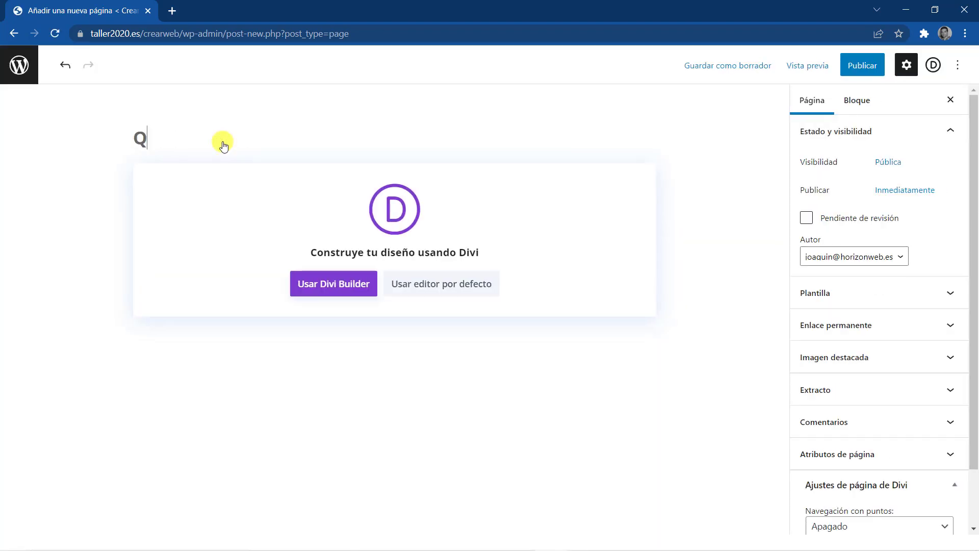
{"action": "type", "text": "UIÉN SOY"}
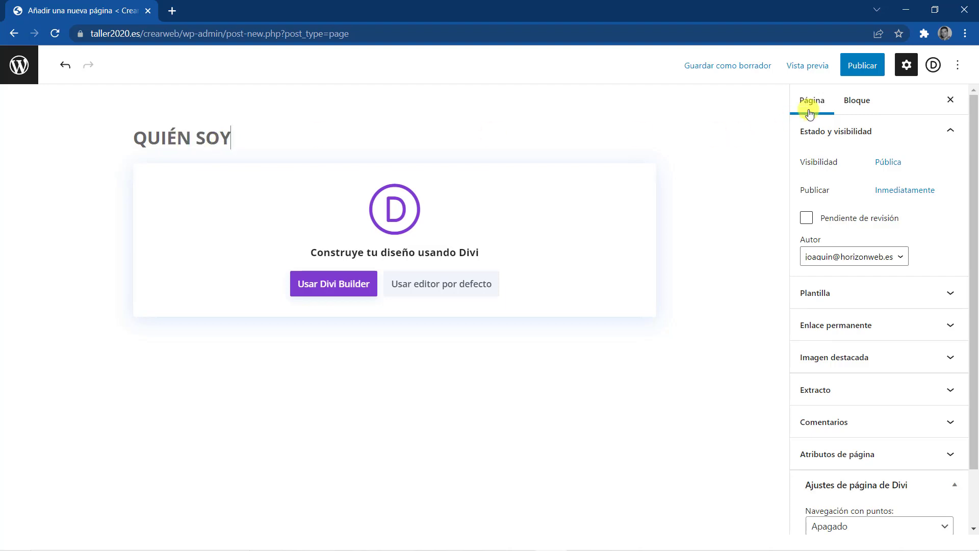
{"action": "left_click", "coordinate": [861, 67]}
{"action": "left_click", "coordinate": [856, 69]}
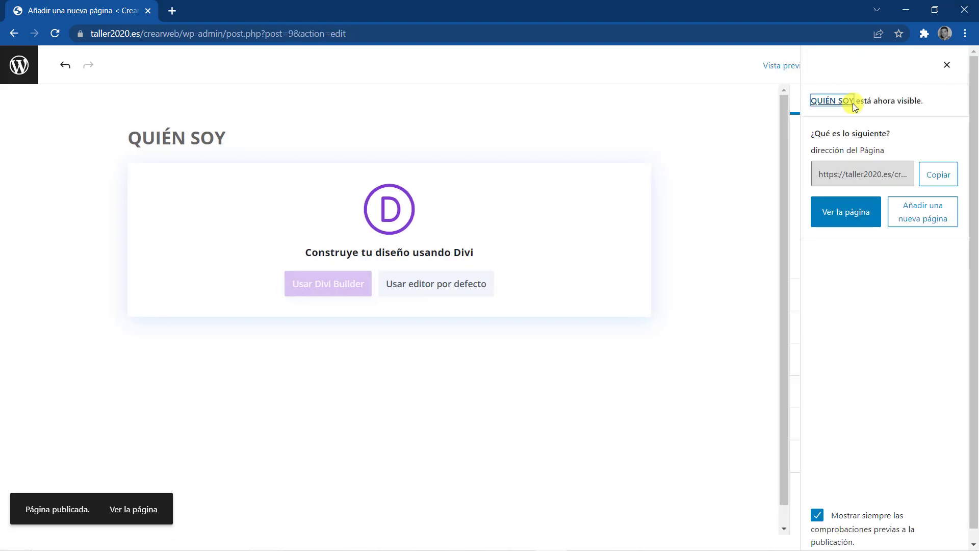
{"action": "left_click", "coordinate": [946, 65]}
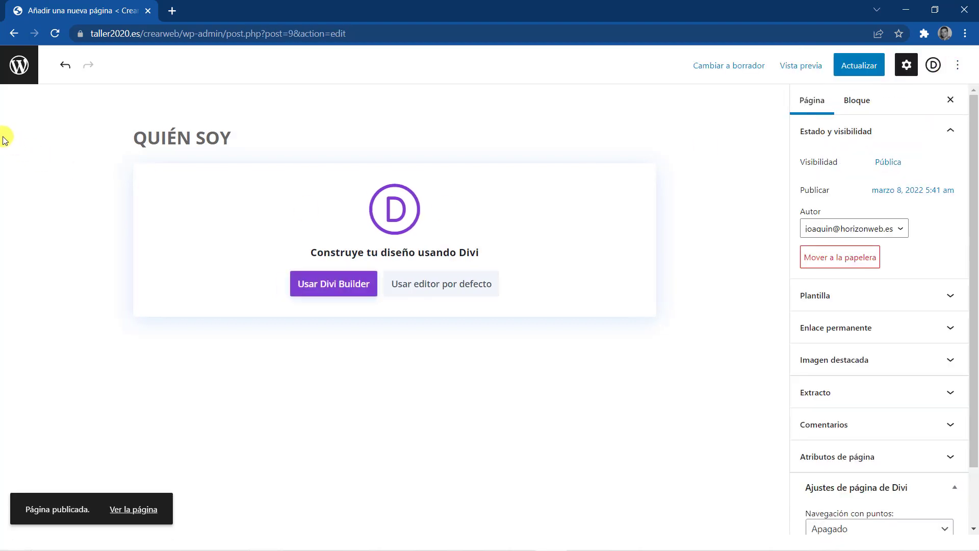
{"action": "left_click", "coordinate": [20, 71]}
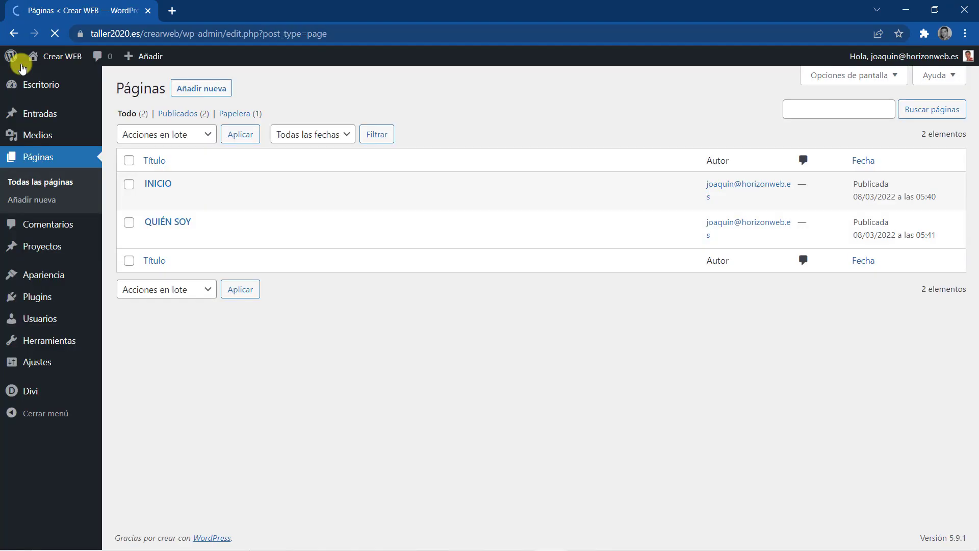
- Add and publish a new page titled "SERVICIOS", returning to the page list
{"action": "left_click", "coordinate": [202, 90]}
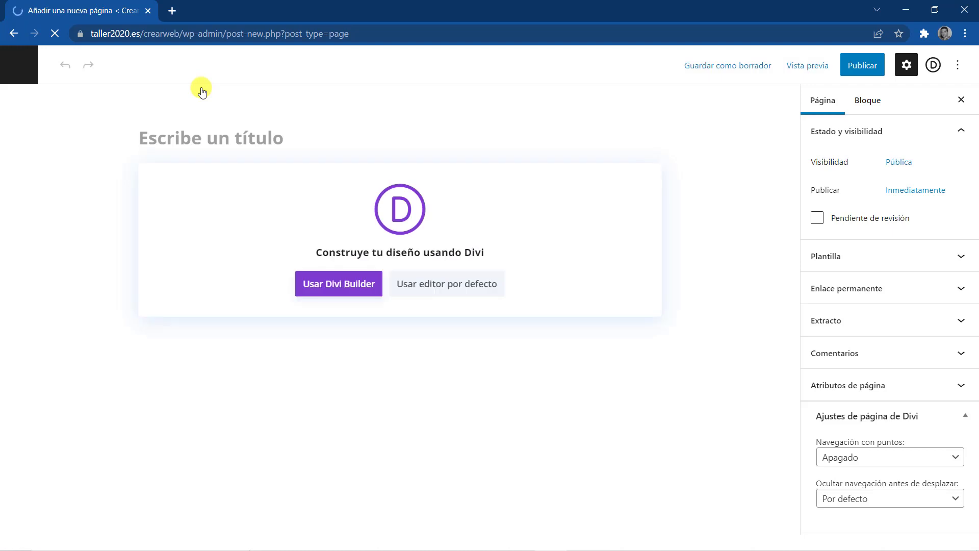
{"action": "type", "text": "SERVICIOS"}
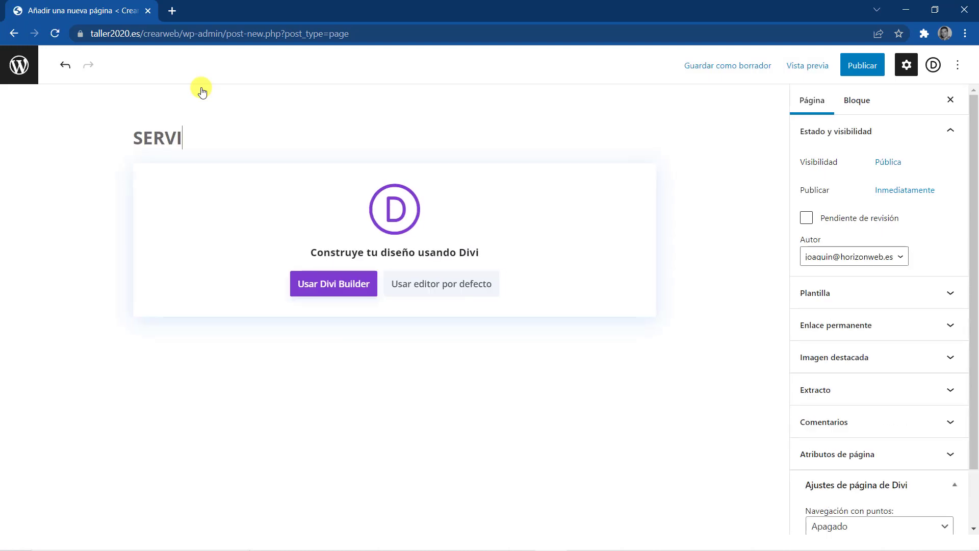
{"action": "left_click", "coordinate": [859, 67]}
{"action": "left_click", "coordinate": [847, 71]}
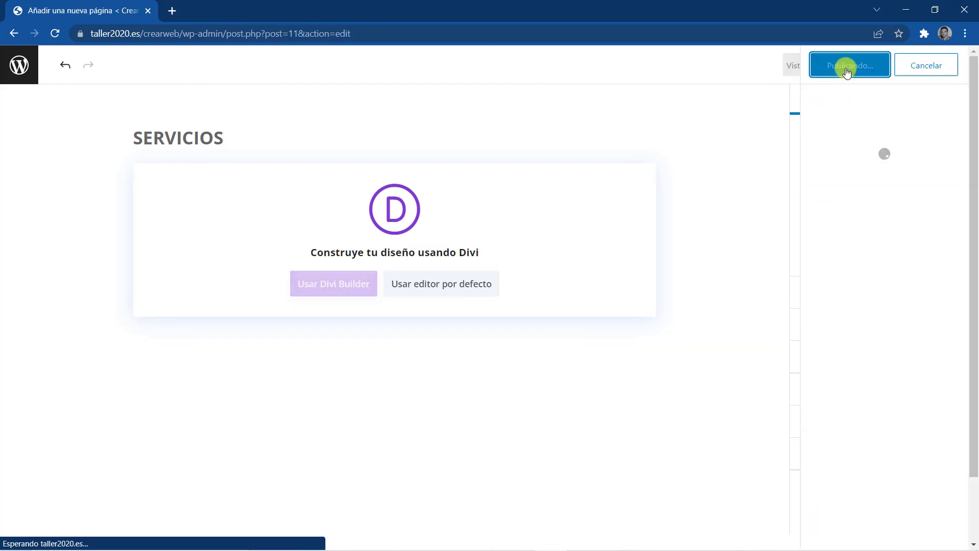
{"action": "left_click", "coordinate": [18, 70]}
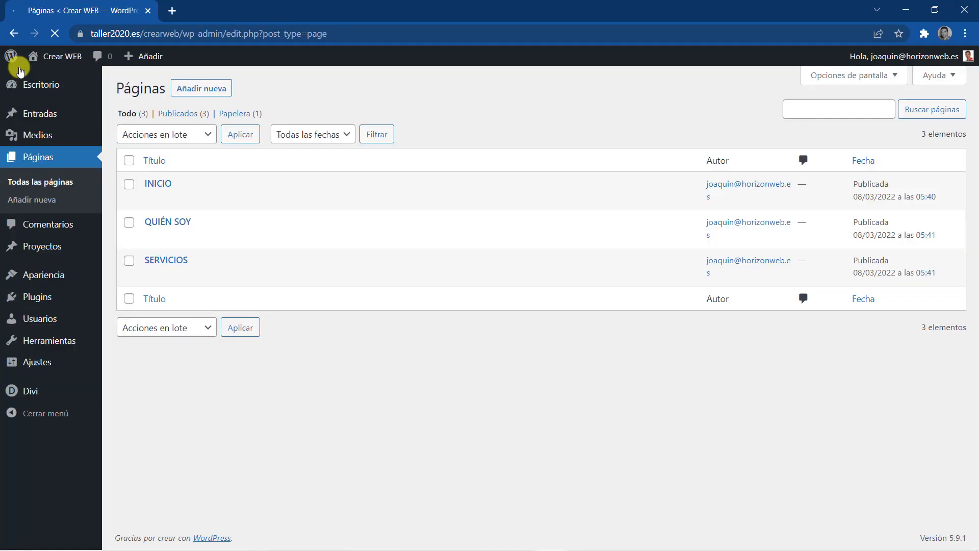
- Add and publish a new page titled "CONTACTO", and return to the page list
{"action": "left_click", "coordinate": [199, 96]}
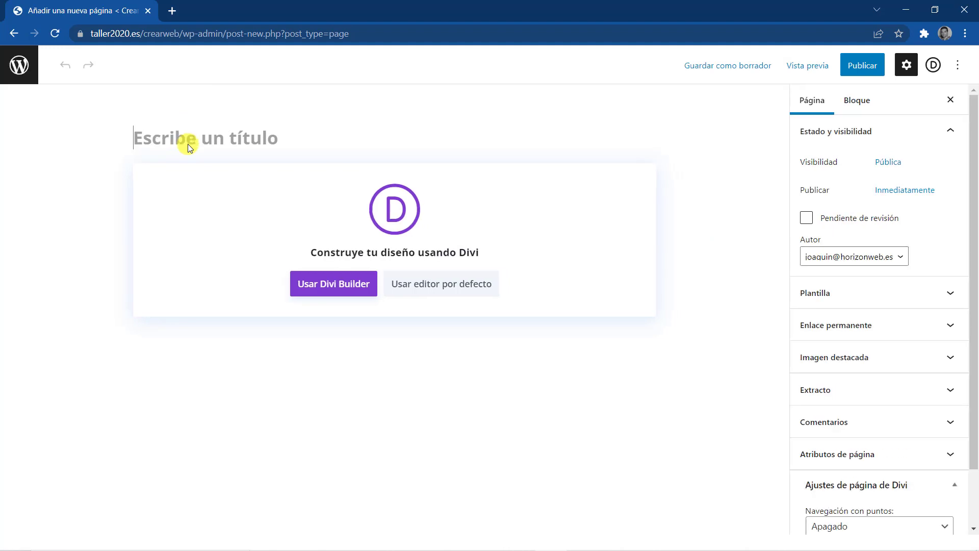
{"action": "type", "text": "CONTACTO"}
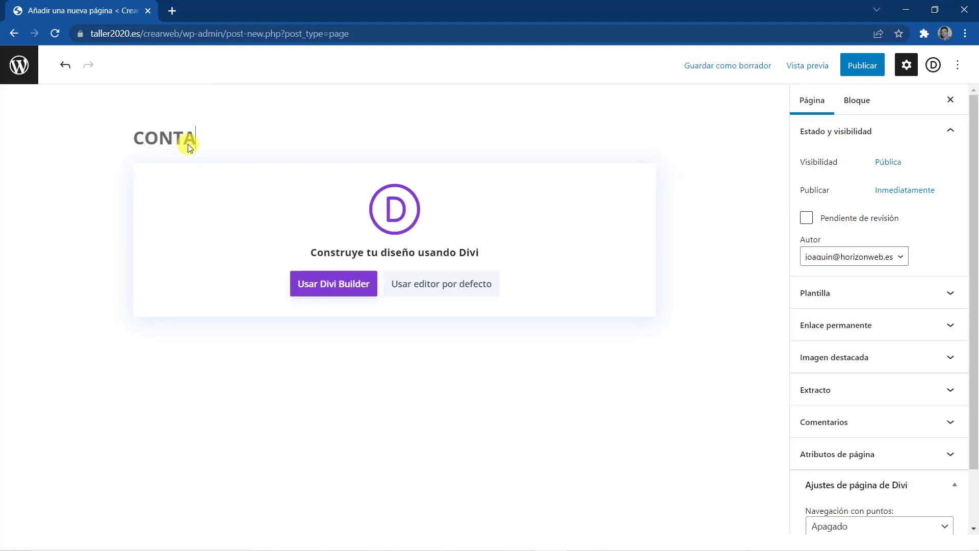
{"action": "left_click", "coordinate": [862, 67]}
{"action": "left_click", "coordinate": [862, 67]}
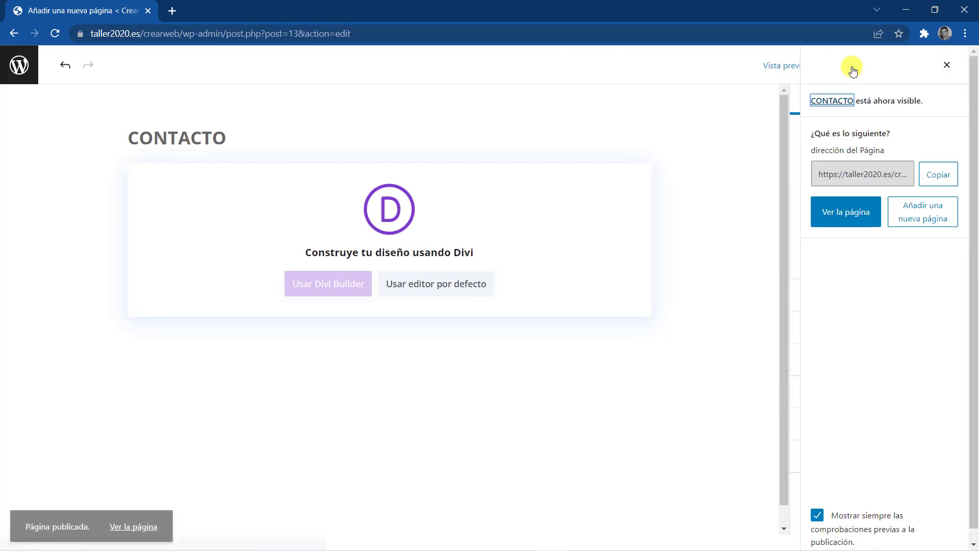
{"action": "left_click", "coordinate": [19, 71]}
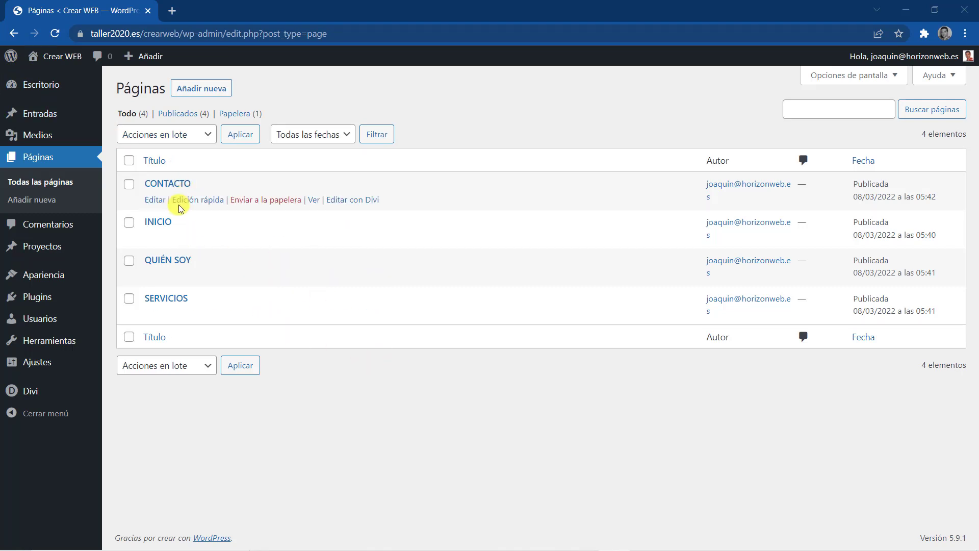
- View the published CONTACTO page in a new browser tab, look over its layout, and close that tab
{"action": "mouse_move", "coordinate": [175, 195]}
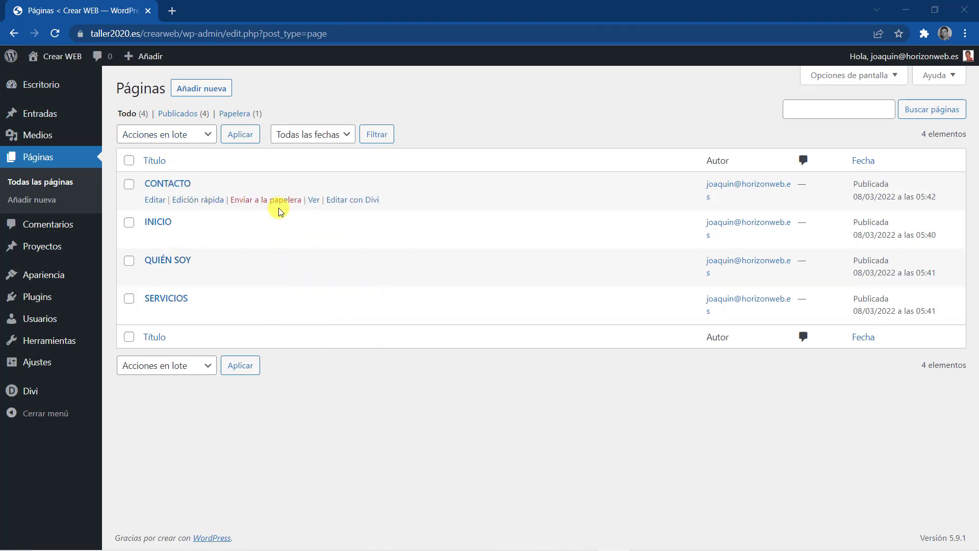
{"action": "mouse_move", "coordinate": [187, 227]}
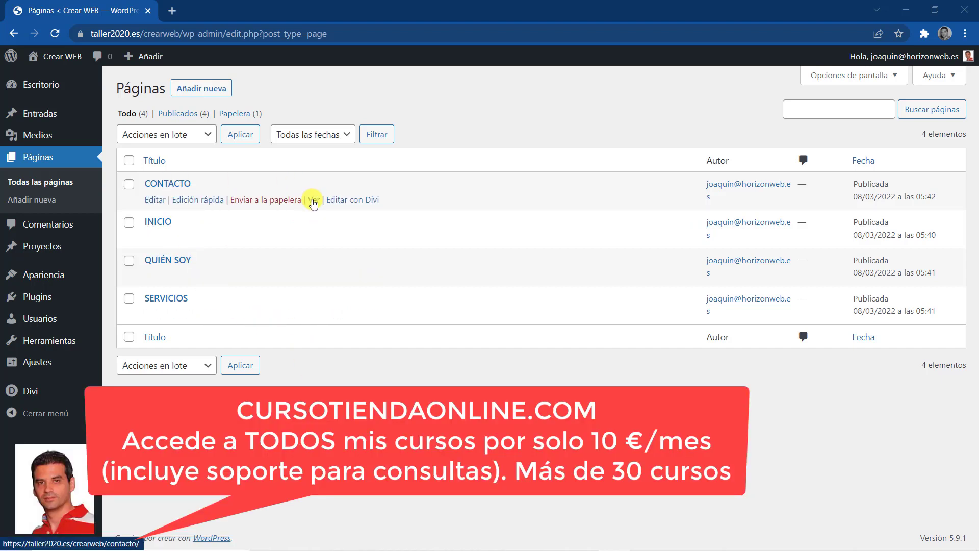
{"action": "right_click", "coordinate": [313, 204]}
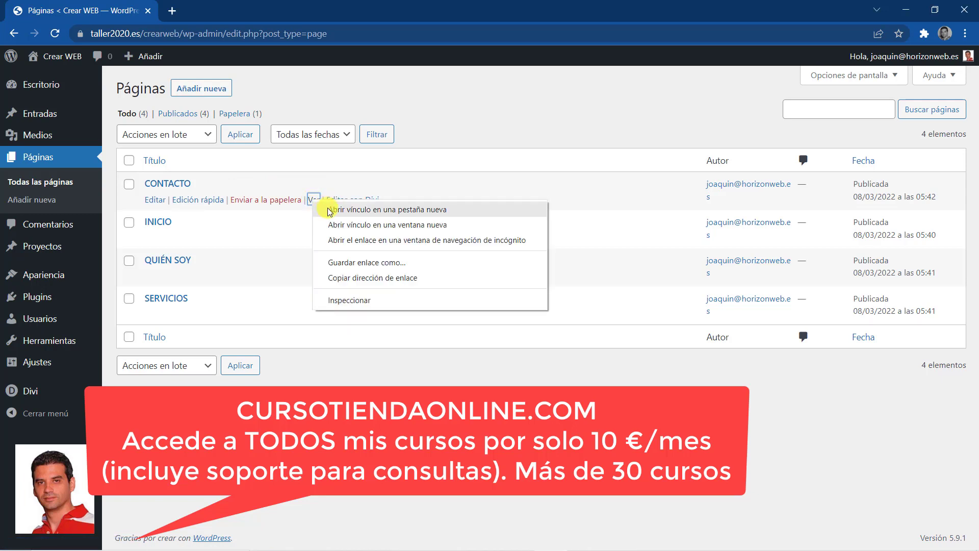
{"action": "left_click", "coordinate": [329, 210]}
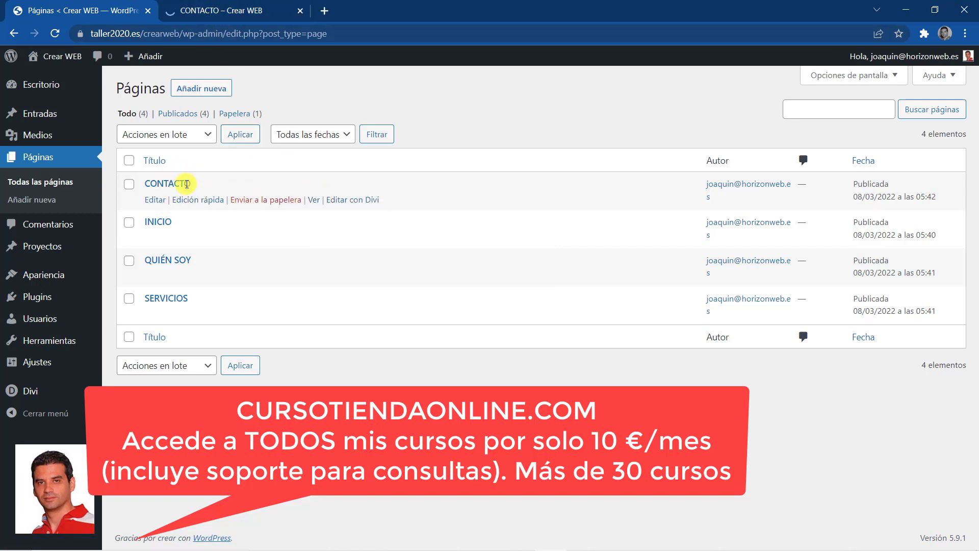
{"action": "left_click_drag", "start_coordinate": [197, 186], "coordinate": [146, 185]}
{"action": "left_click", "coordinate": [236, 182]}
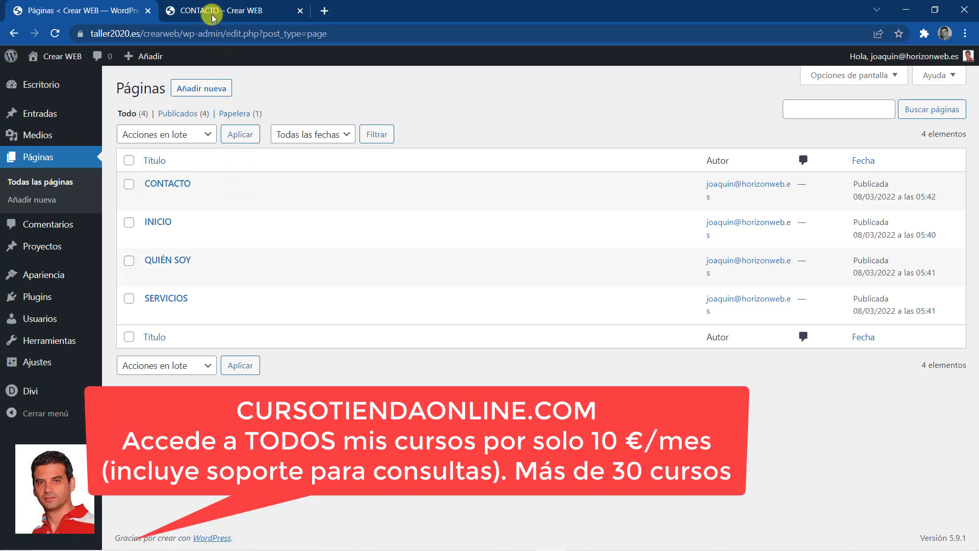
{"action": "left_click", "coordinate": [213, 13]}
{"action": "scroll", "coordinate": [359, 331], "scroll_direction": "down", "scroll_amount": 2}
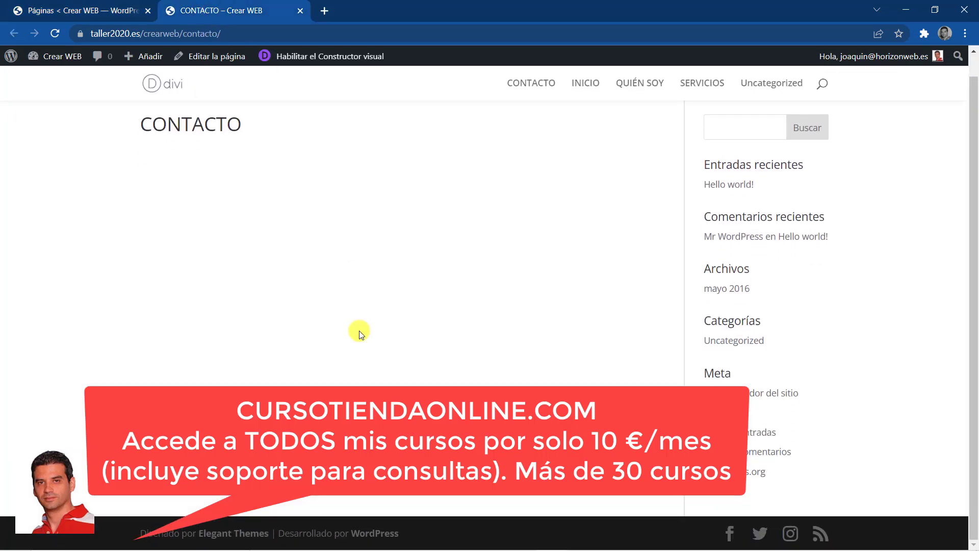
{"action": "scroll", "coordinate": [359, 330], "scroll_direction": "up", "scroll_amount": 2}
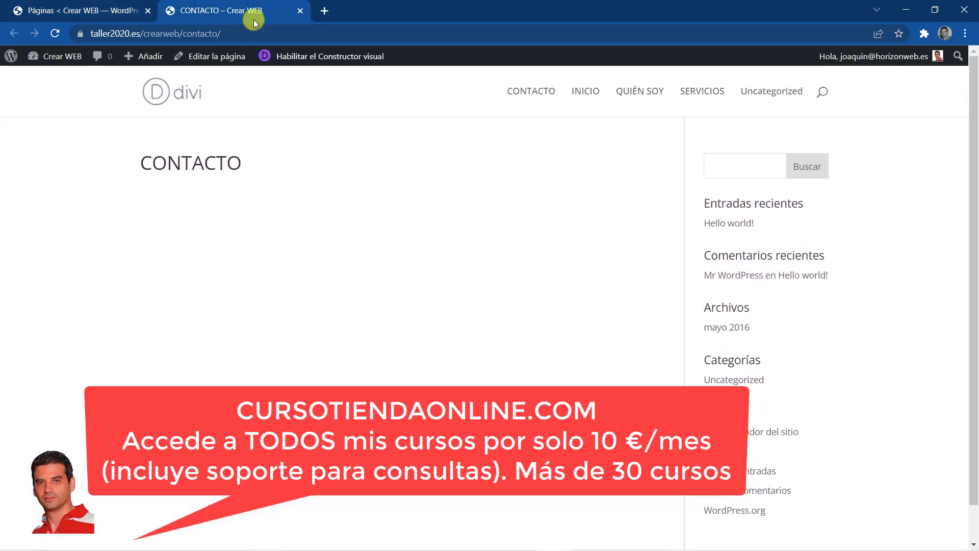
{"action": "left_click", "coordinate": [300, 10]}
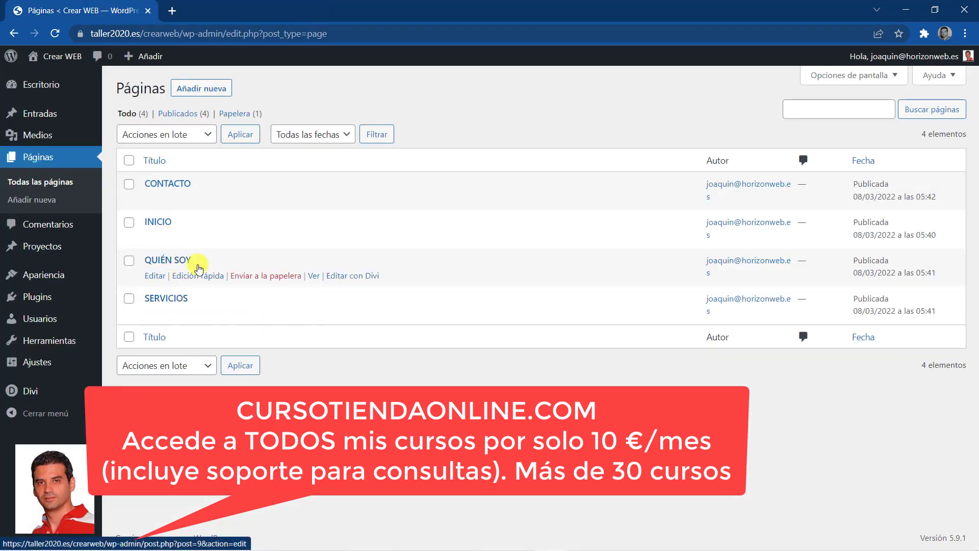
- View the published QUIÉN SOY page in a new browser tab, look over its layout, and close that tab
{"action": "right_click", "coordinate": [313, 277]}
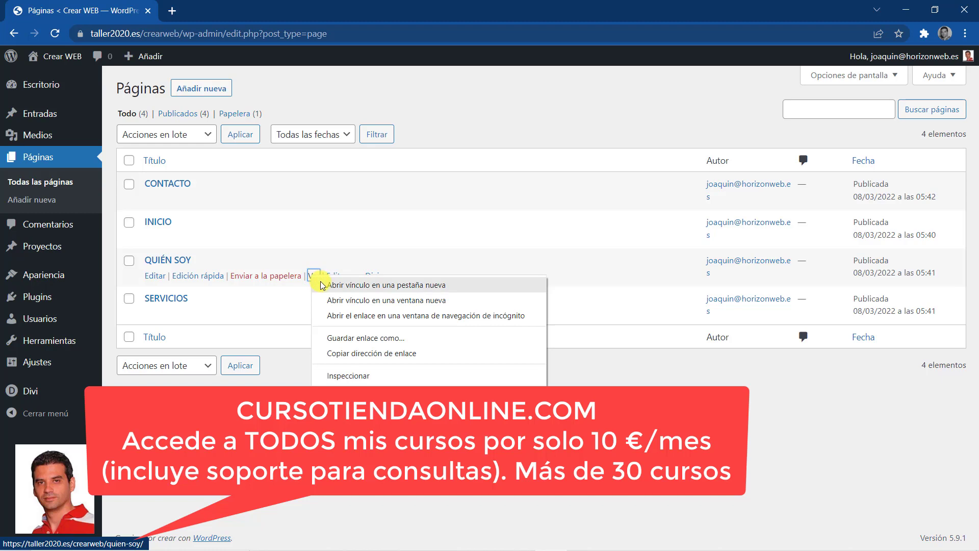
{"action": "left_click", "coordinate": [357, 284]}
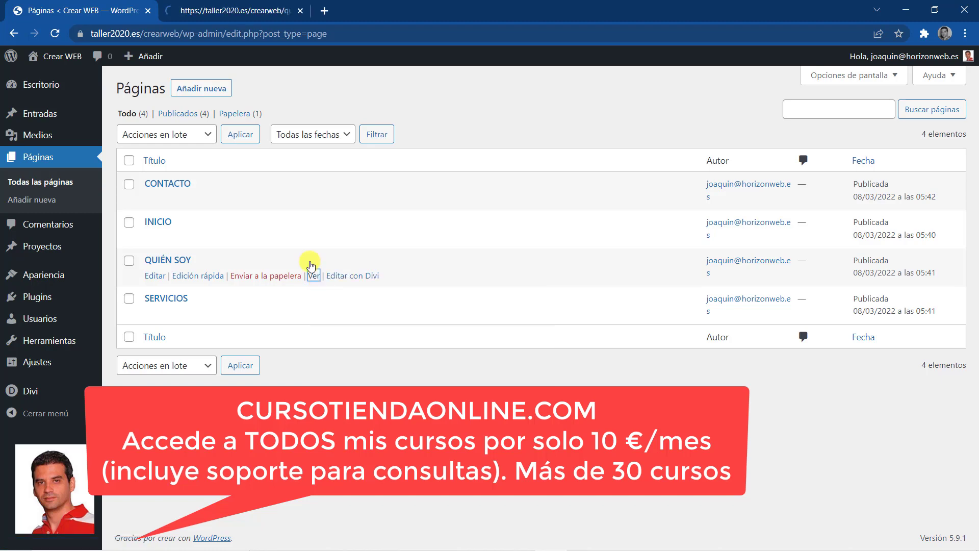
{"action": "left_click", "coordinate": [234, 12]}
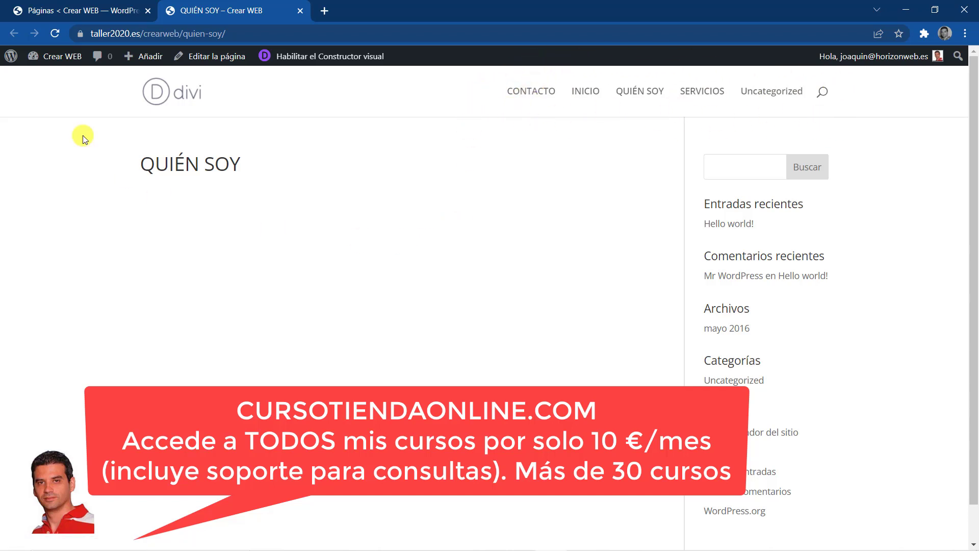
{"action": "left_click", "coordinate": [300, 11]}
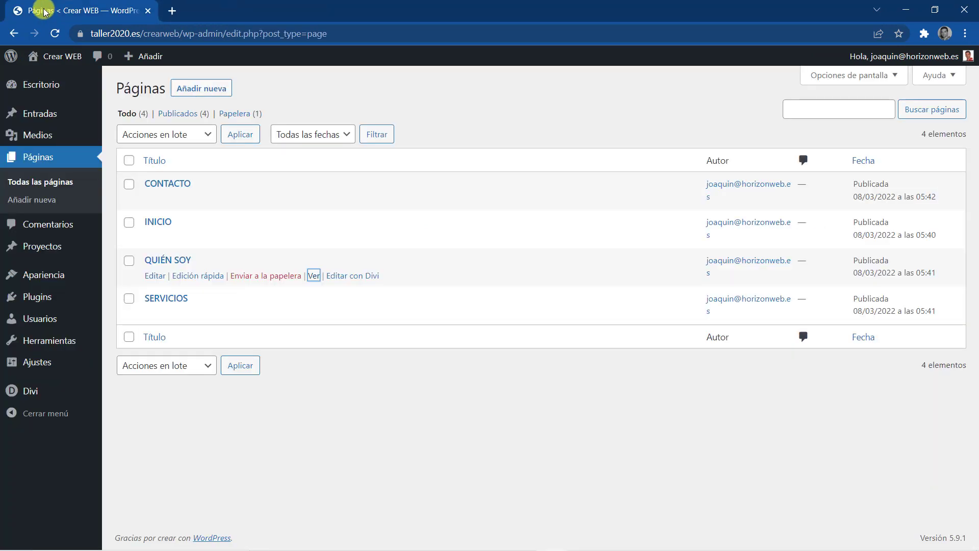
{"action": "left_click", "coordinate": [365, 427]}
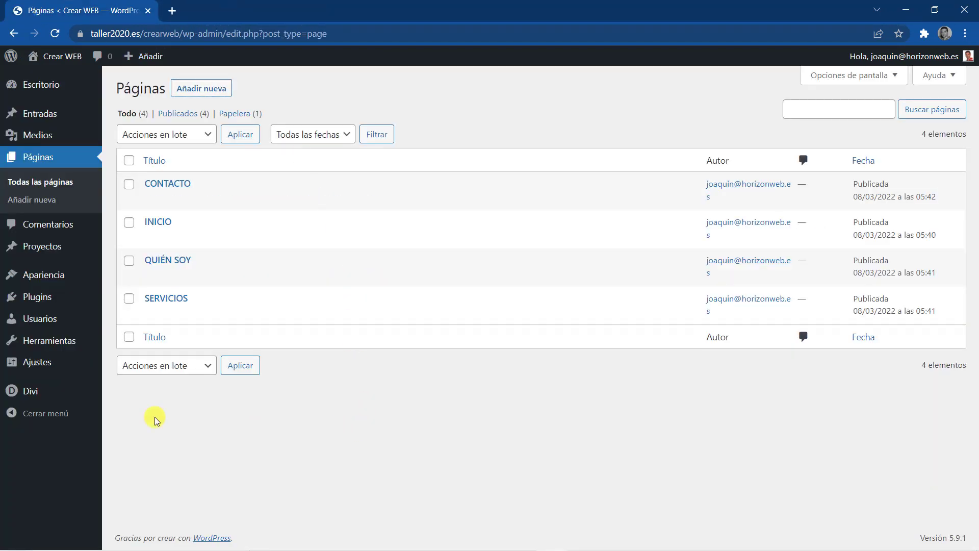
- Open the menu editor under the site's appearance settings and name the new menu "menu1"
{"action": "mouse_move", "coordinate": [37, 275]}
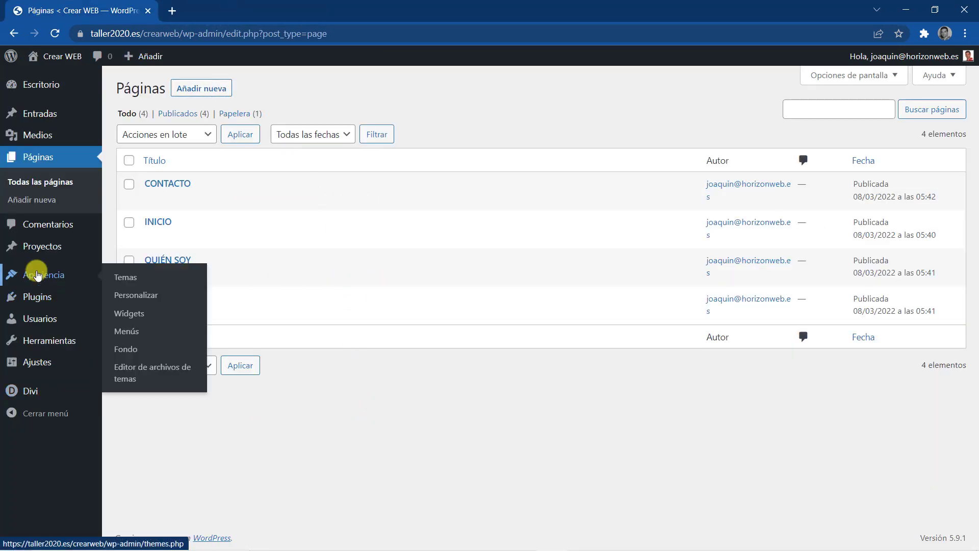
{"action": "left_click", "coordinate": [133, 337]}
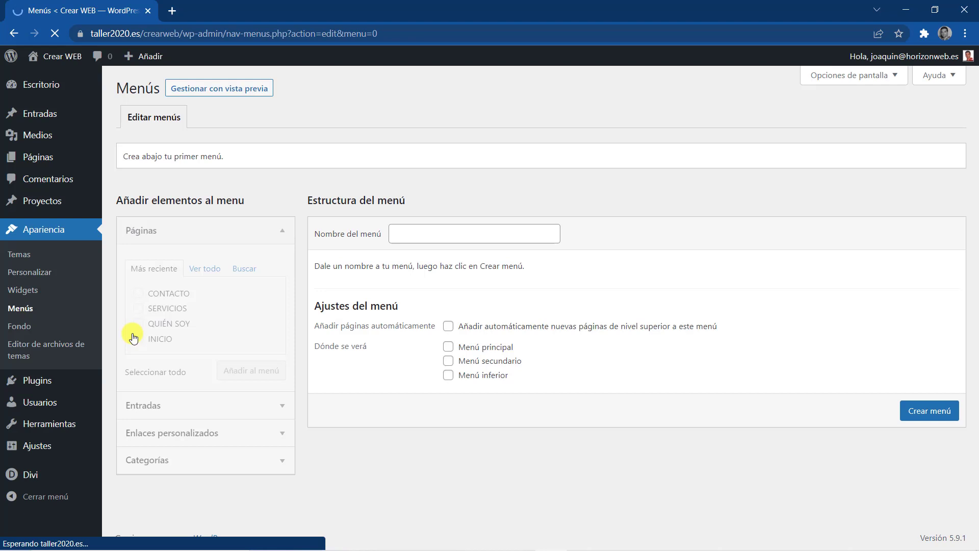
{"action": "left_click", "coordinate": [418, 230]}
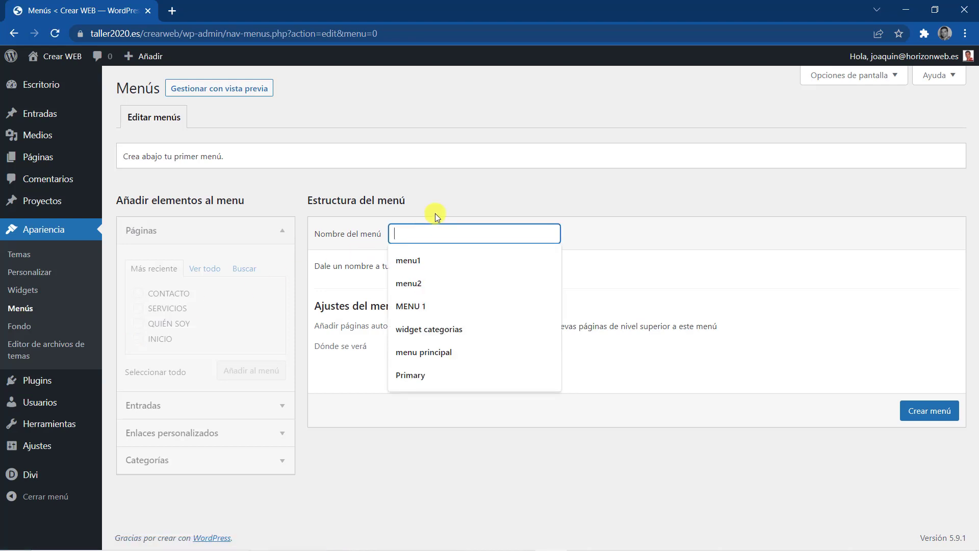
{"action": "left_click", "coordinate": [408, 261]}
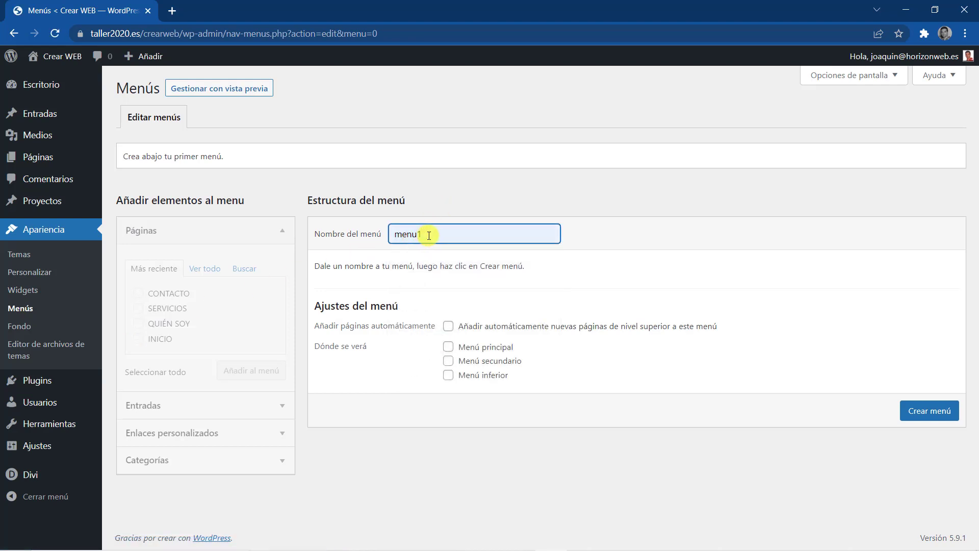
{"action": "left_click_drag", "start_coordinate": [429, 235], "coordinate": [386, 235]}
{"action": "type", "text": "ME"}
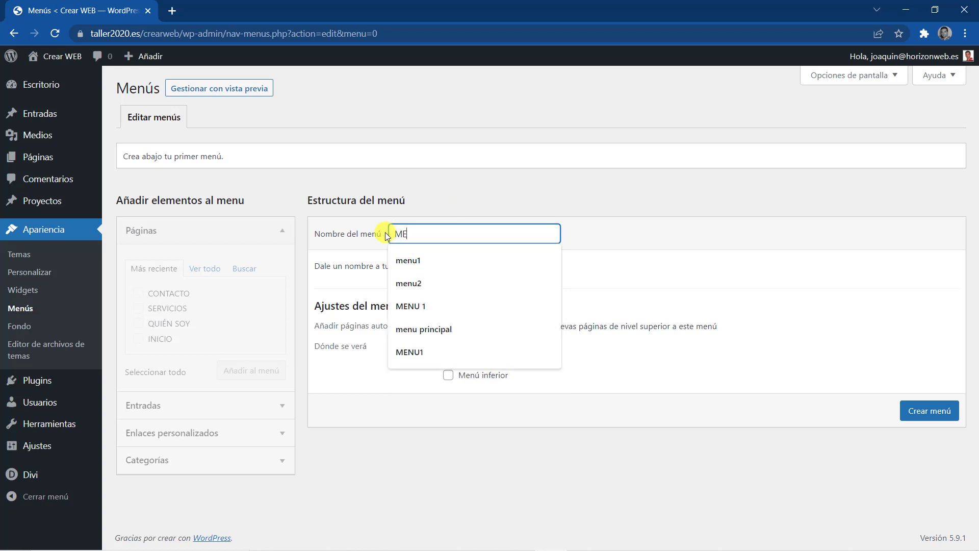
{"action": "key", "text": "BackSpace"}
{"action": "key", "text": "BackSpace"}
{"action": "key", "text": "Caps_Lock"}
{"action": "type", "text": "m"}
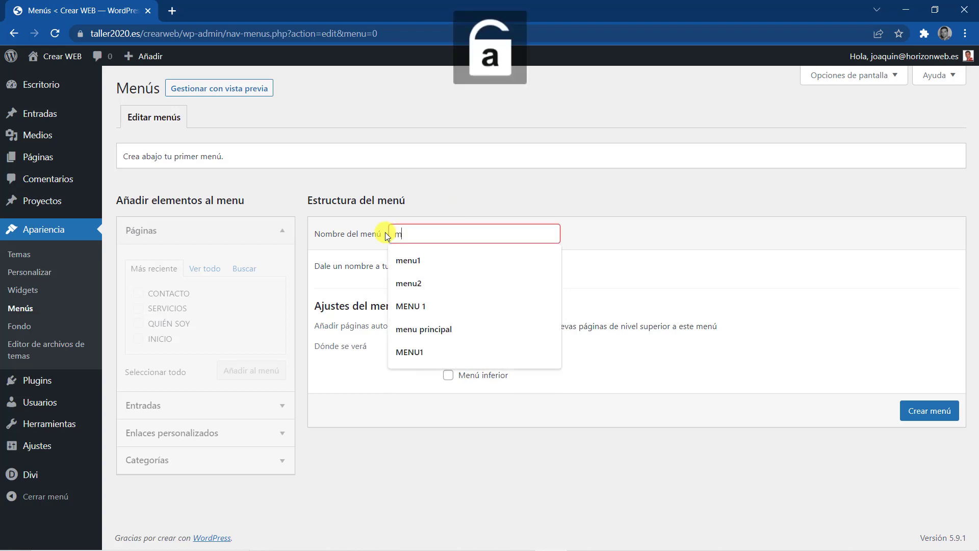
{"action": "type", "text": "enu"}
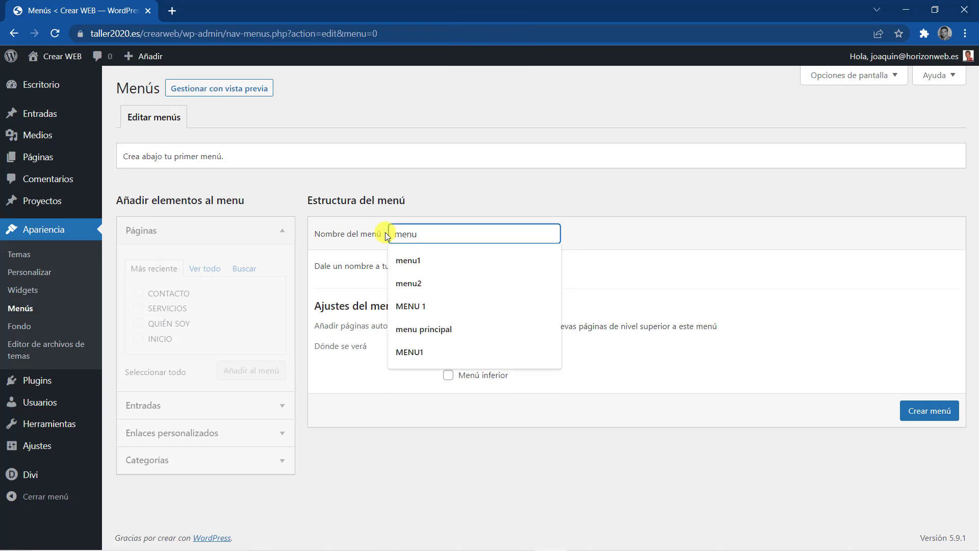
{"action": "type", "text": "1"}
{"action": "left_click", "coordinate": [459, 199]}
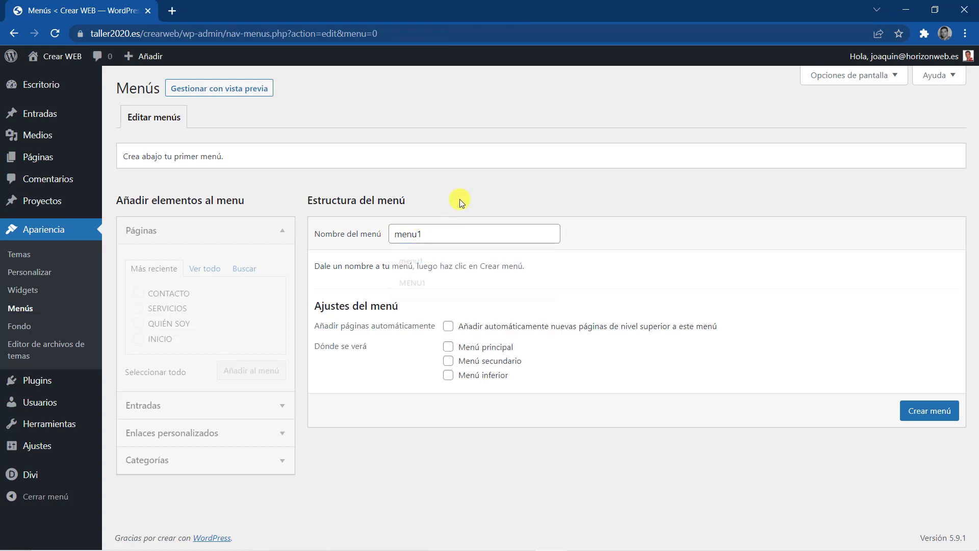
- Review the new menu's name and the locations where it can be displayed: Menú principal, Menú secundario and Menú inferior
{"action": "left_click_drag", "start_coordinate": [433, 233], "coordinate": [384, 235]}
{"action": "left_click", "coordinate": [485, 185]}
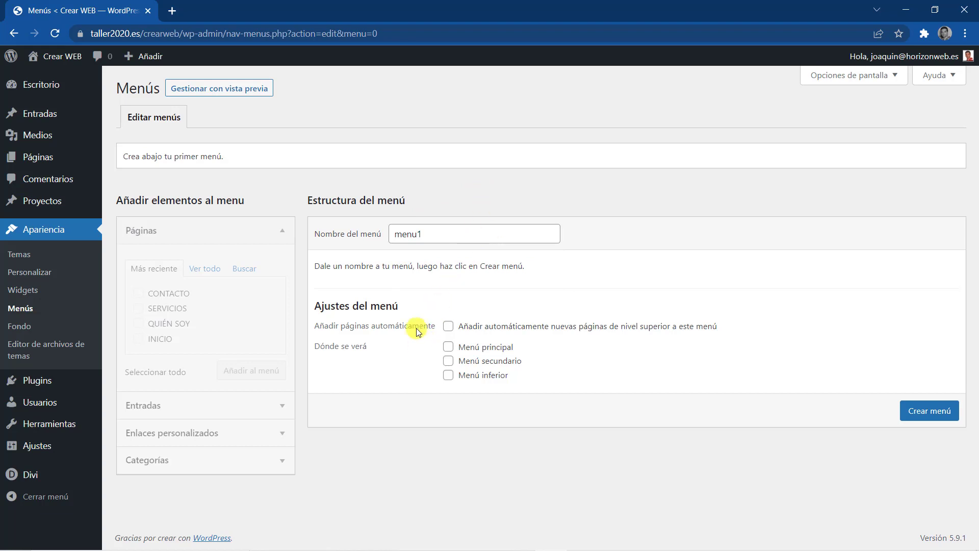
{"action": "left_click", "coordinate": [430, 234]}
{"action": "left_click_drag", "start_coordinate": [430, 233], "coordinate": [393, 233]}
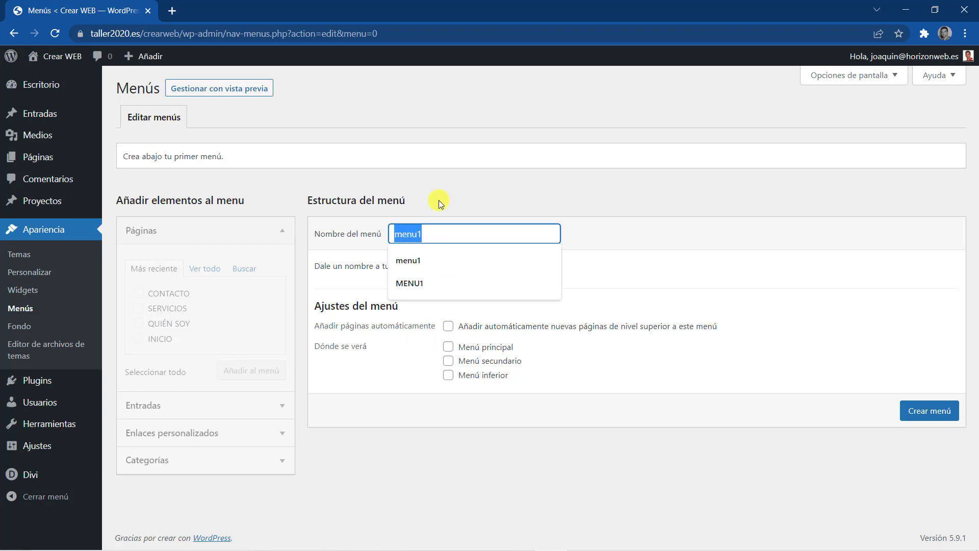
{"action": "left_click", "coordinate": [436, 355]}
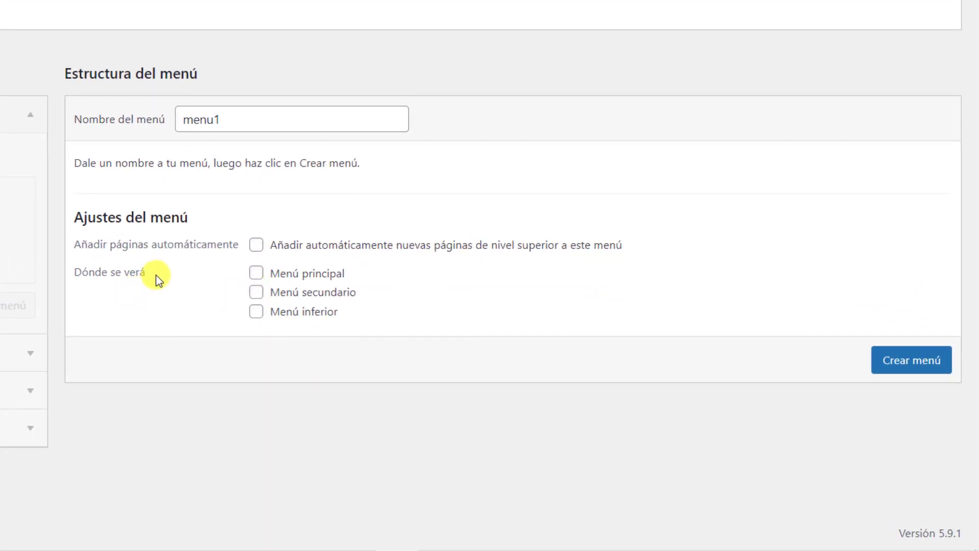
{"action": "left_click_drag", "start_coordinate": [154, 274], "coordinate": [87, 276]}
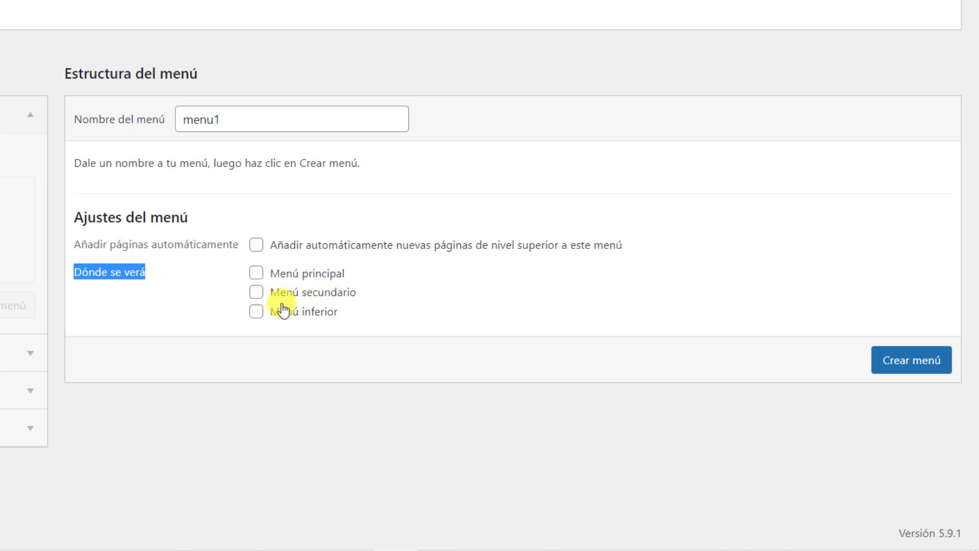
{"action": "left_click_drag", "start_coordinate": [357, 311], "coordinate": [268, 273]}
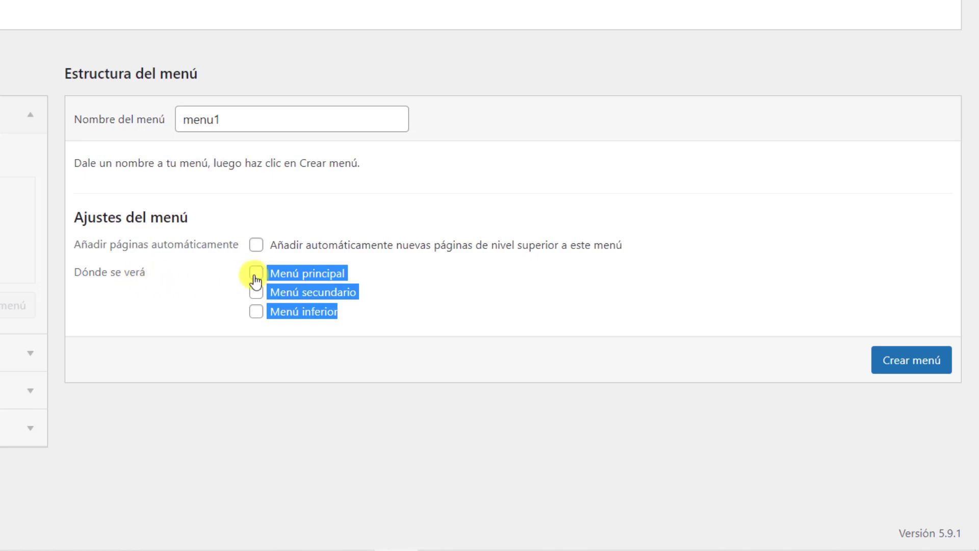
{"action": "left_click", "coordinate": [331, 270]}
{"action": "left_click_drag", "start_coordinate": [350, 276], "coordinate": [269, 277]}
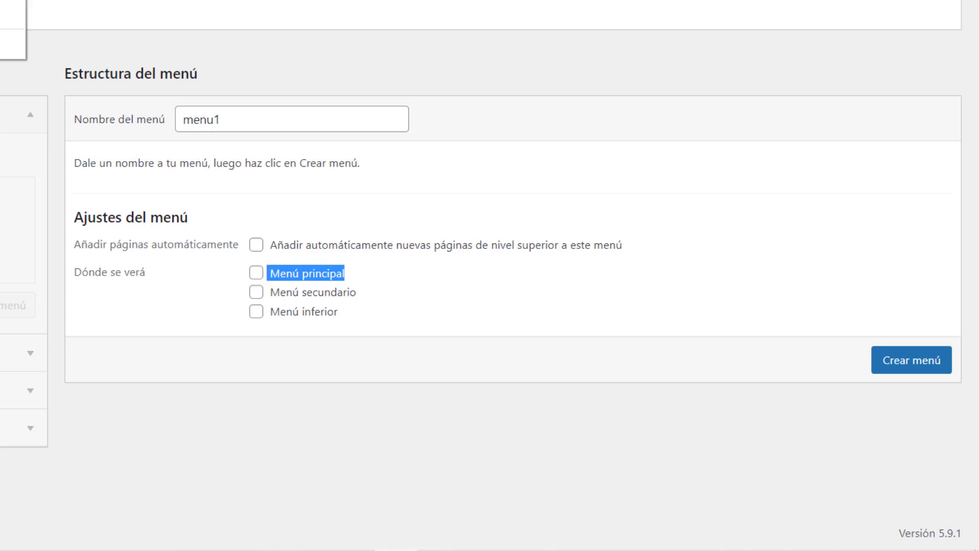
- View the site's front page in a new browser tab to examine its header navigation, and return to the menu editor
{"action": "middle_click", "coordinate": [59, 57]}
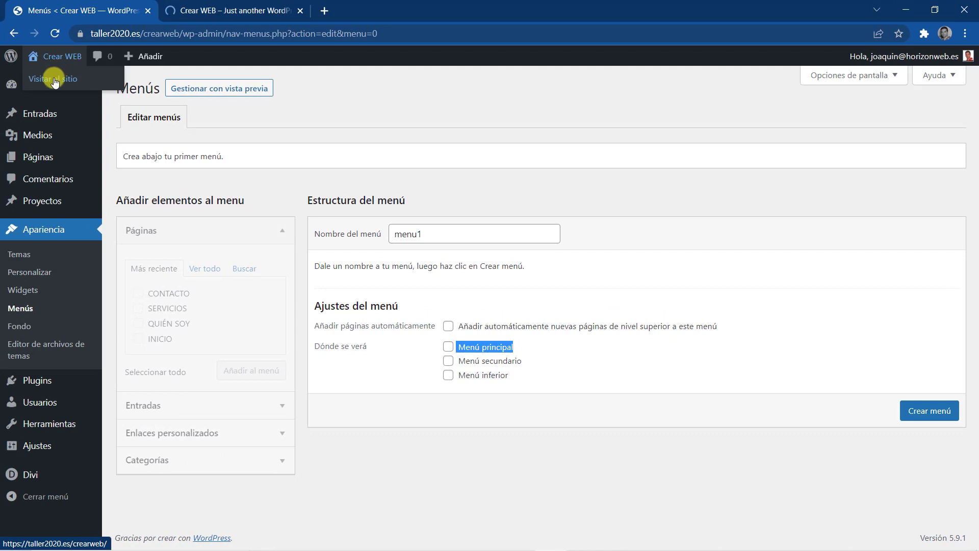
{"action": "left_click", "coordinate": [212, 9]}
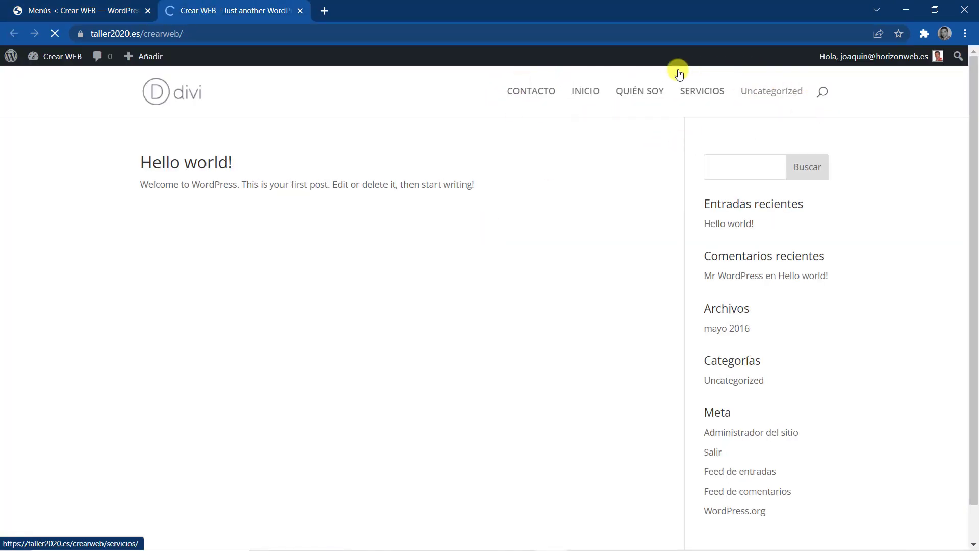
{"action": "left_click", "coordinate": [118, 9]}
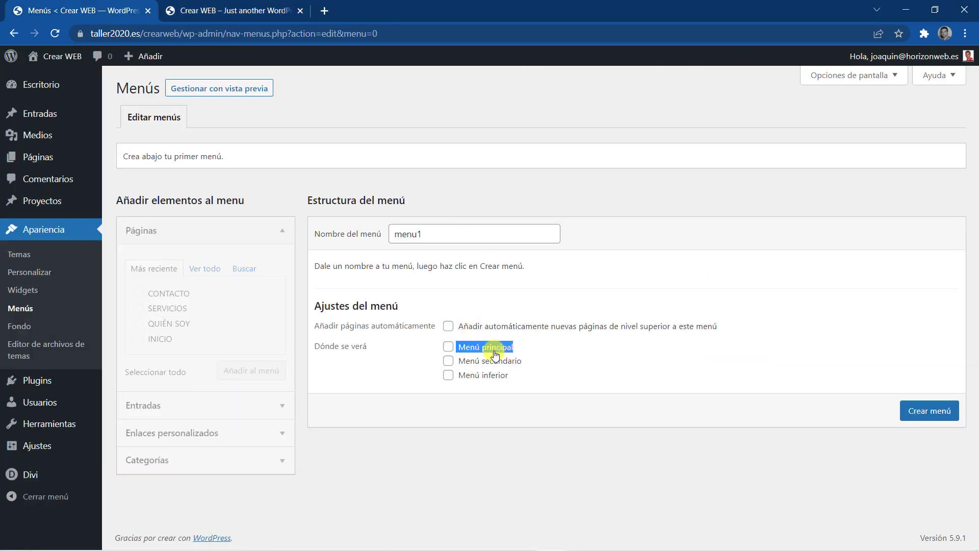
{"action": "left_click", "coordinate": [455, 380]}
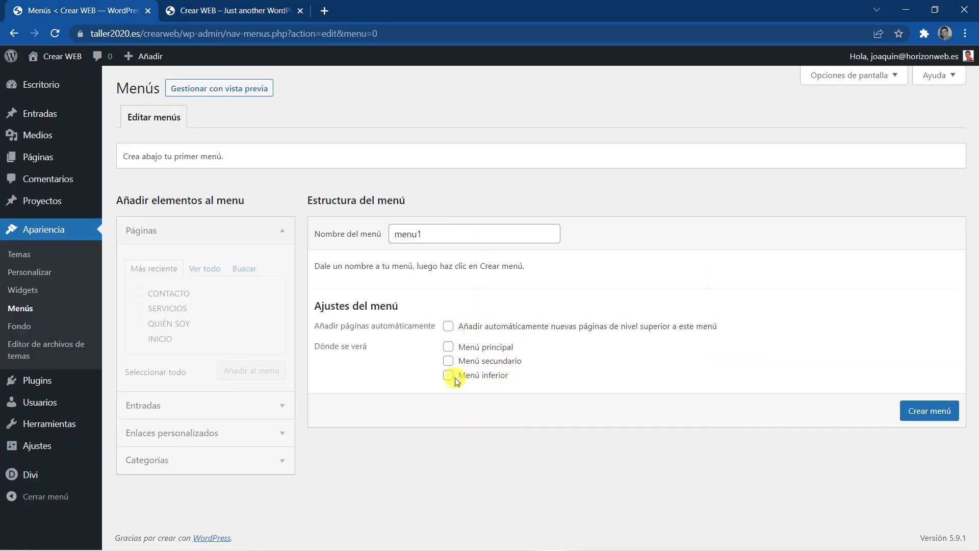
- Assign menu1 to the Menú principal location, checking that spot on the front page, and create the menu
{"action": "double_click", "coordinate": [443, 235]}
{"action": "left_click", "coordinate": [443, 409]}
{"action": "left_click", "coordinate": [448, 350]}
{"action": "left_click", "coordinate": [199, 11]}
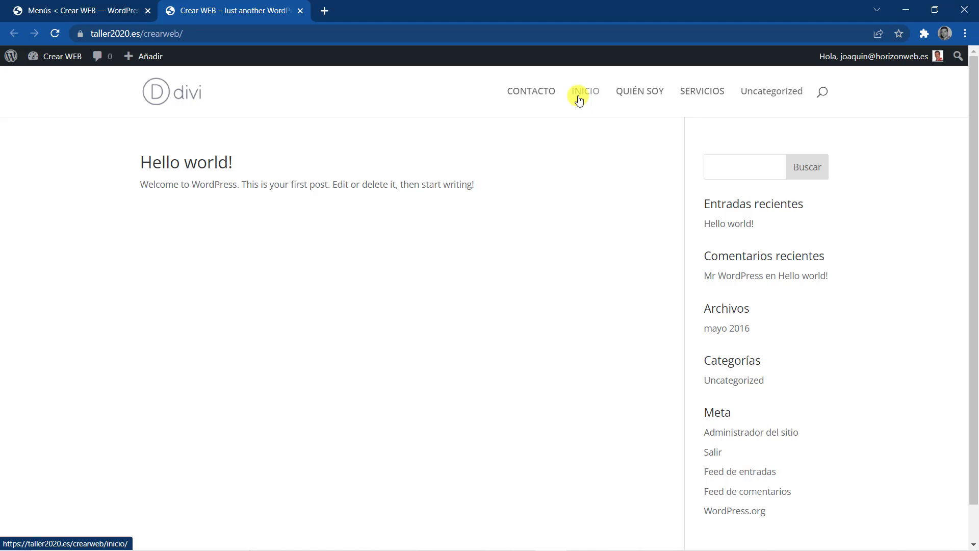
{"action": "left_click", "coordinate": [90, 10]}
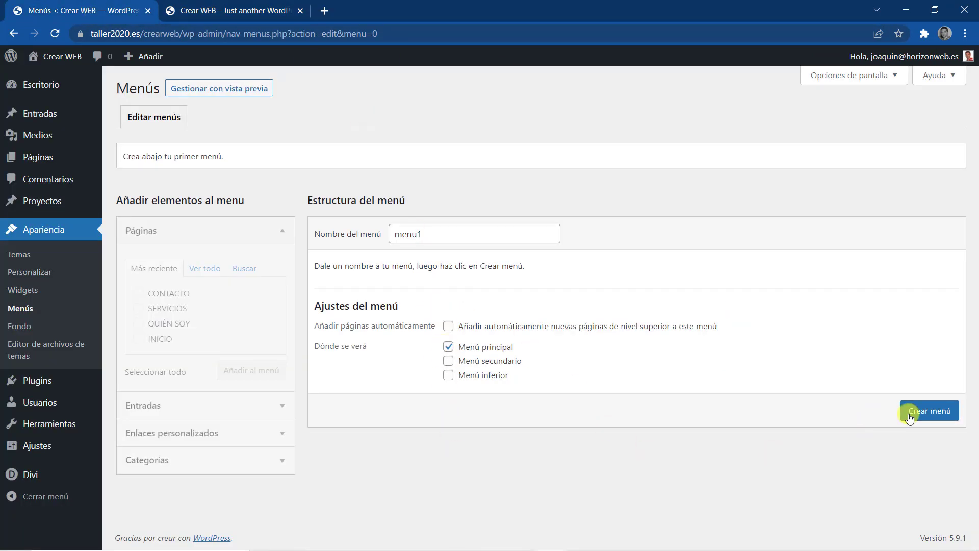
{"action": "double_click", "coordinate": [435, 231]}
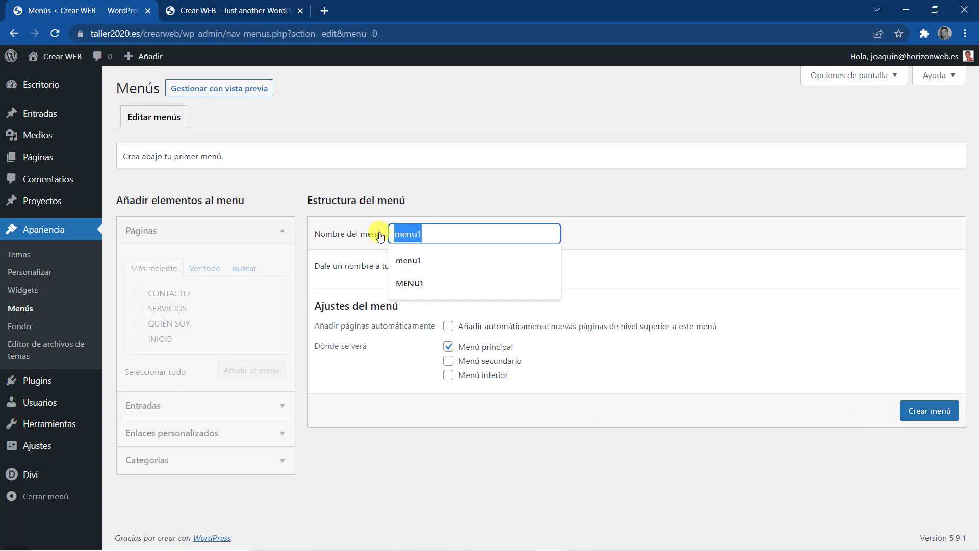
{"action": "left_click", "coordinate": [941, 411]}
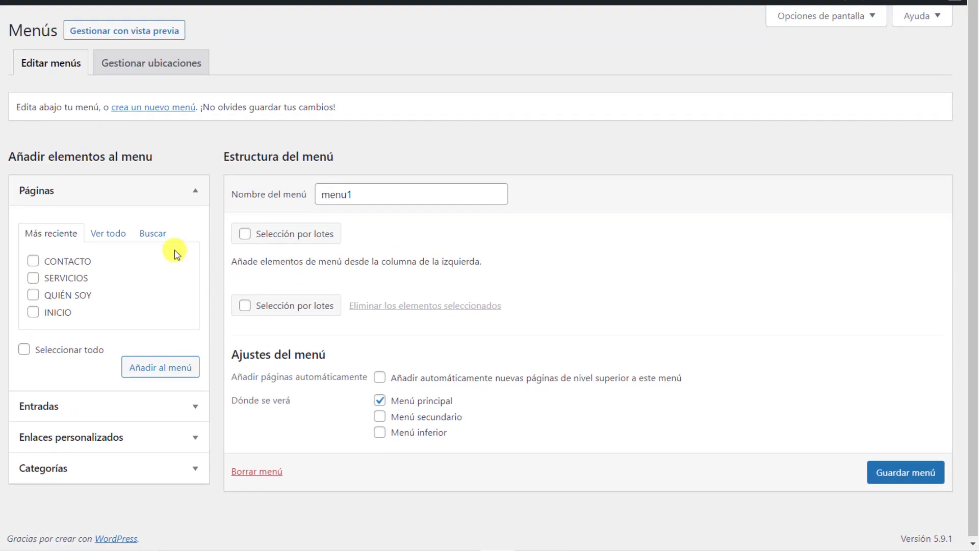
- Look through the pages that can be added to the menu, comparing the complete list with the most recent ones
{"action": "left_click", "coordinate": [192, 191]}
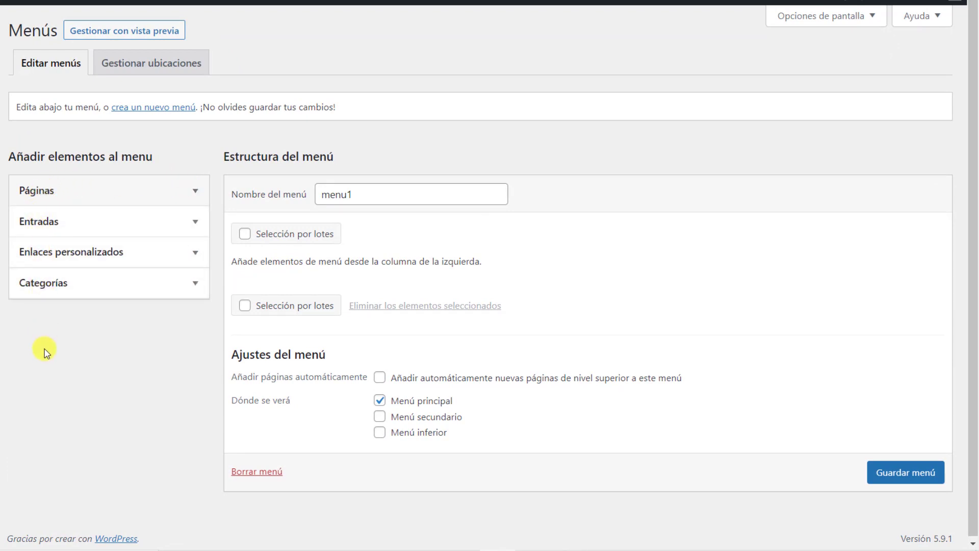
{"action": "left_click", "coordinate": [42, 201]}
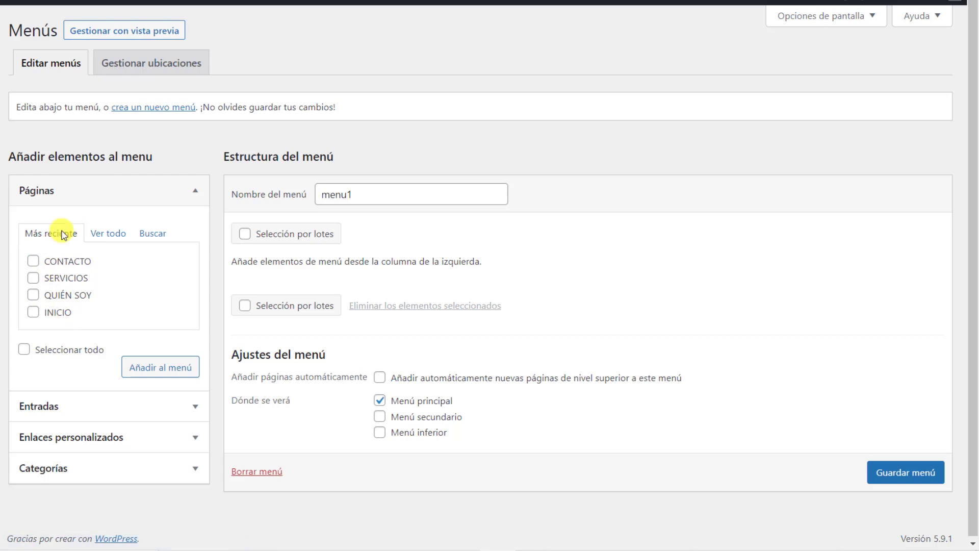
{"action": "left_click", "coordinate": [149, 238]}
{"action": "left_click", "coordinate": [115, 238]}
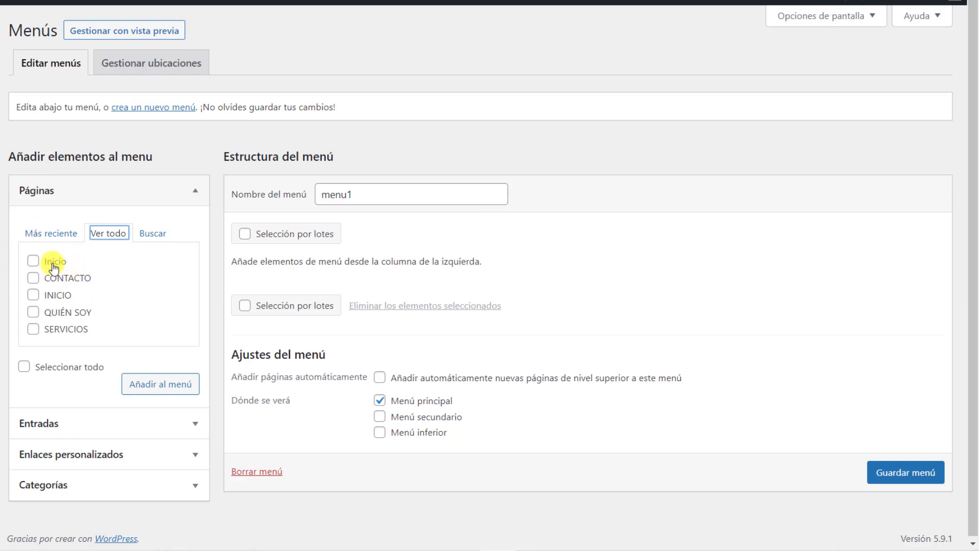
{"action": "left_click_drag", "start_coordinate": [76, 262], "coordinate": [46, 265]}
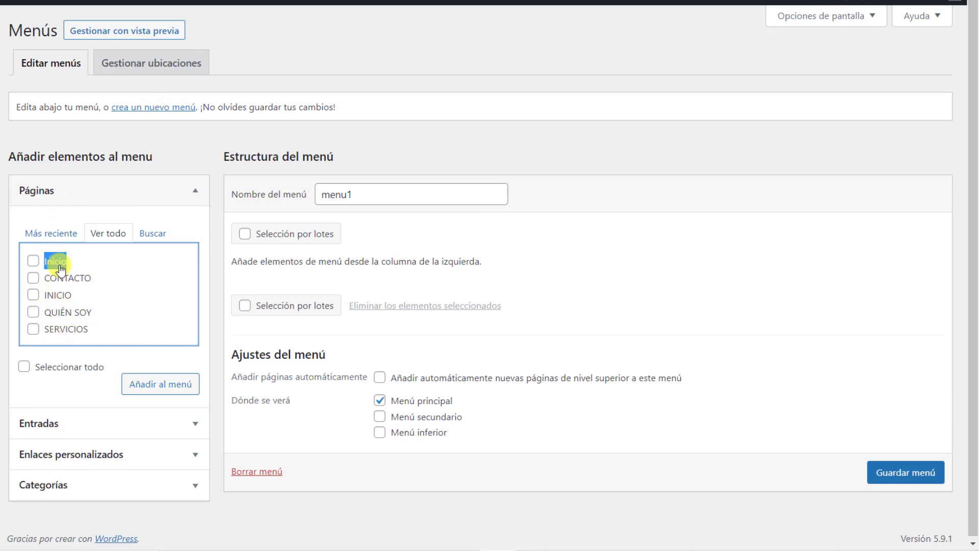
{"action": "left_click", "coordinate": [57, 235]}
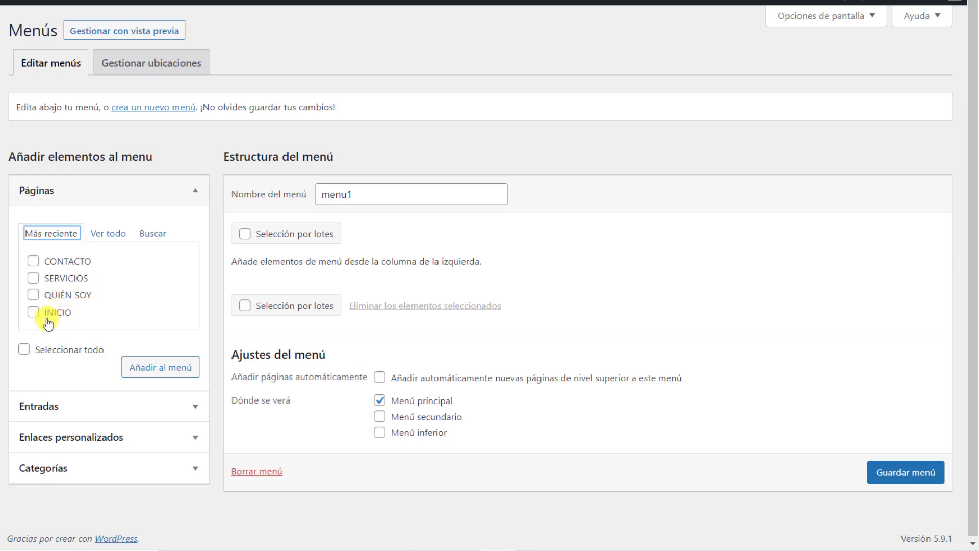
{"action": "left_click", "coordinate": [33, 262]}
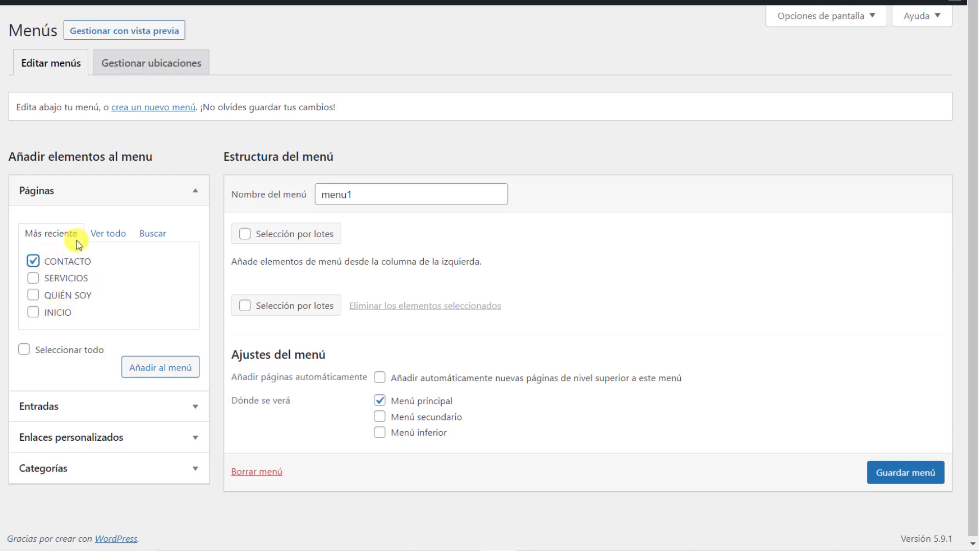
{"action": "left_click", "coordinate": [102, 235]}
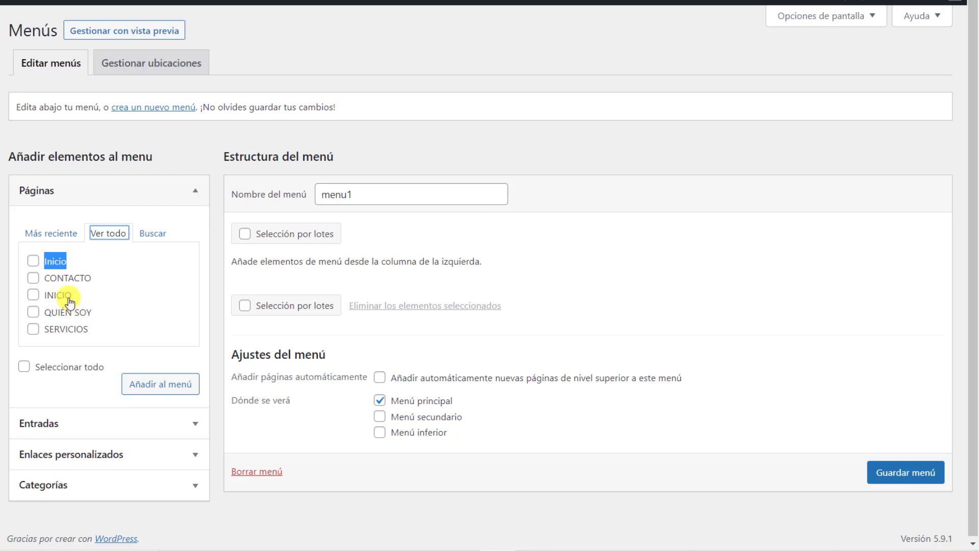
{"action": "left_click", "coordinate": [49, 234]}
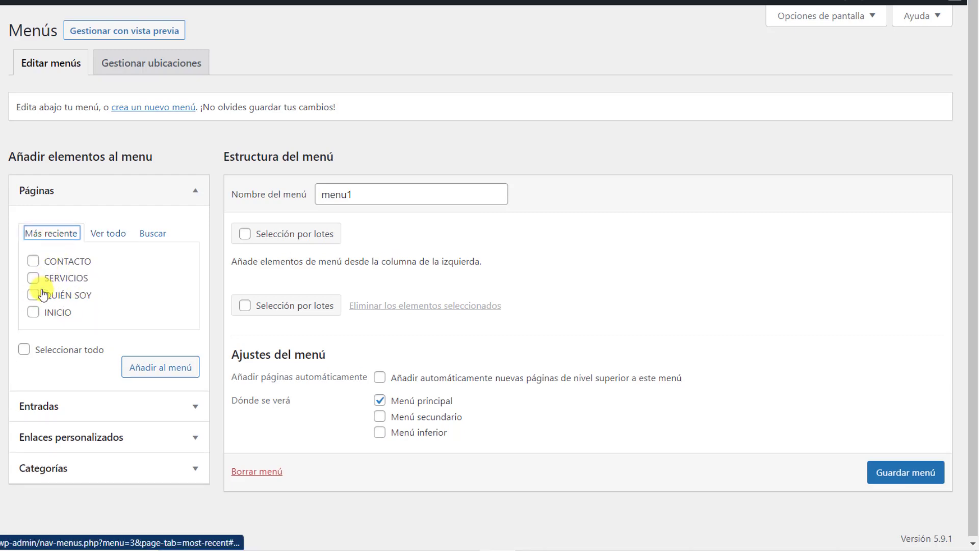
- Add the CONTACTO, SERVICIOS, QUIÉN SOY and INICIO pages to menu1 and save the menu
{"action": "left_click", "coordinate": [33, 296]}
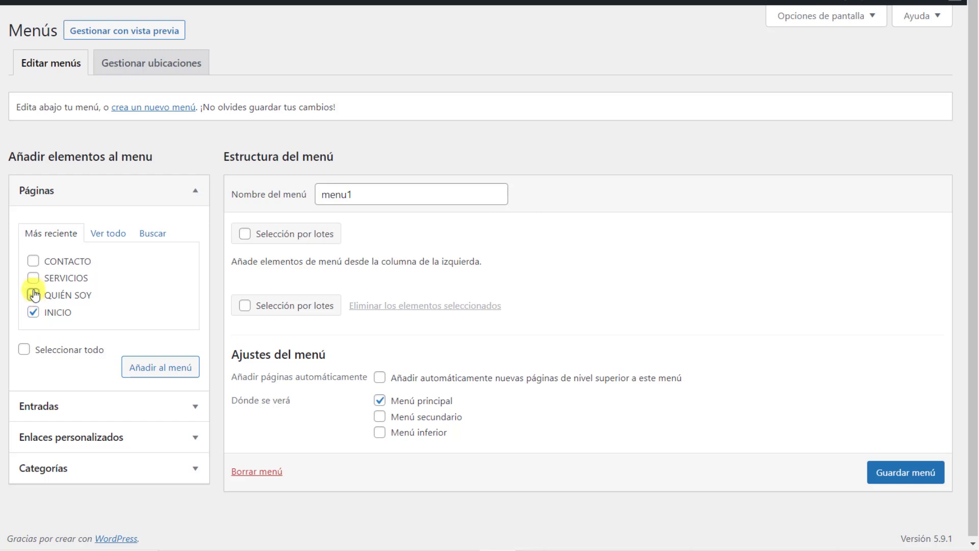
{"action": "left_click", "coordinate": [33, 278]}
{"action": "left_click", "coordinate": [33, 261]}
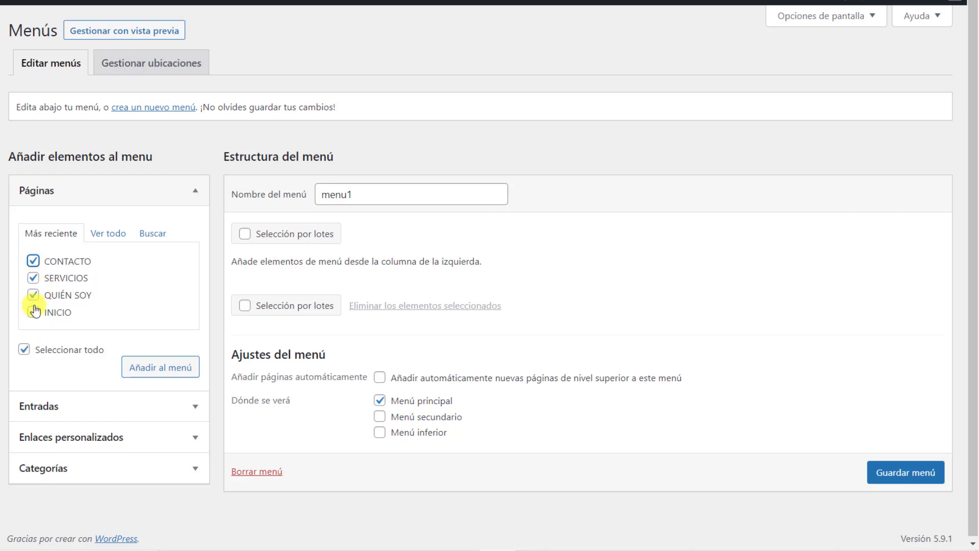
{"action": "left_click", "coordinate": [155, 372]}
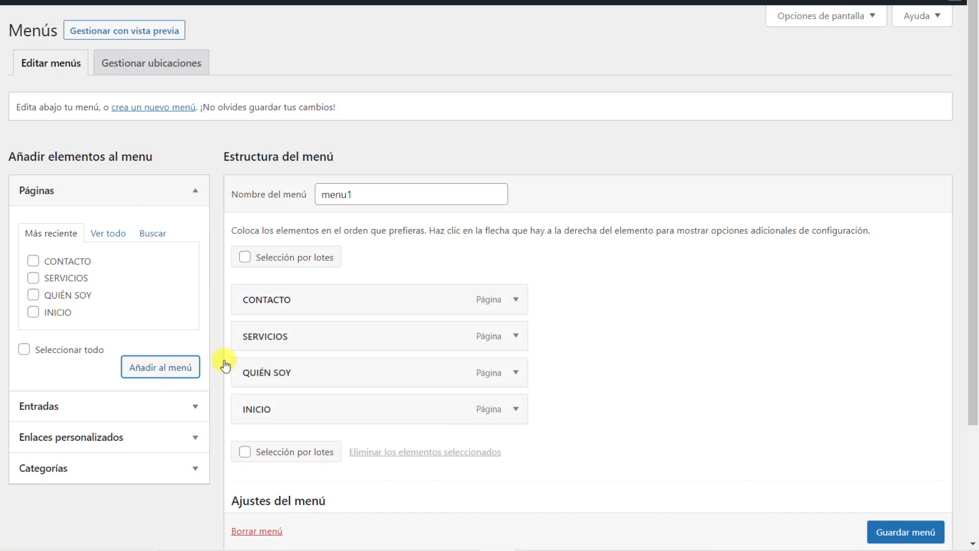
{"action": "scroll", "coordinate": [225, 360], "scroll_direction": "down", "scroll_amount": 3}
{"action": "left_click", "coordinate": [905, 477]}
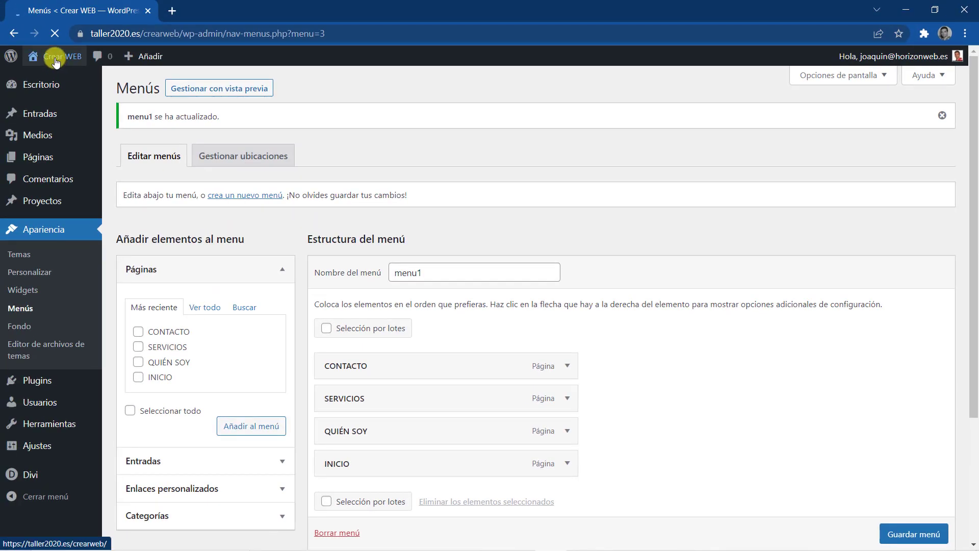
- Open the site's front page in a new browser tab and examine the order of the header menu items
{"action": "mouse_move", "coordinate": [51, 62]}
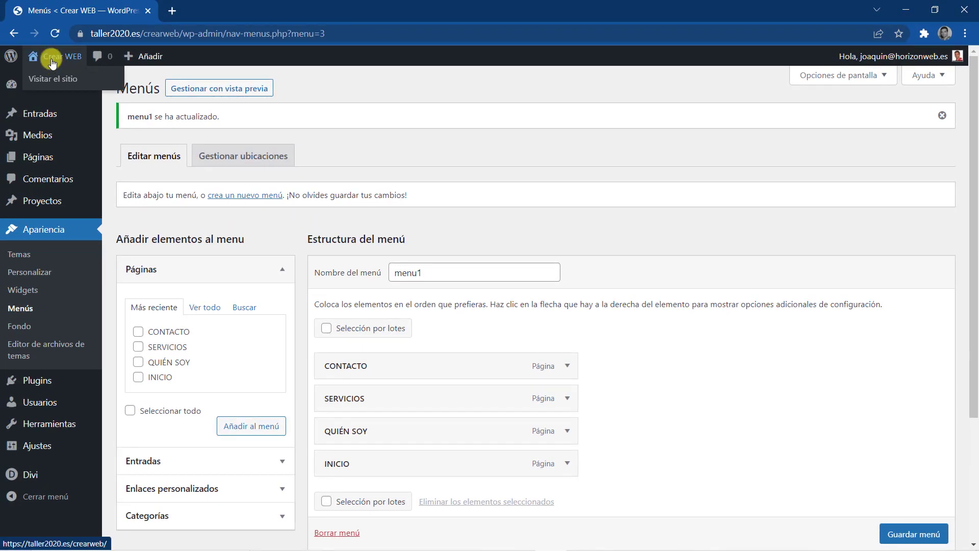
{"action": "right_click", "coordinate": [40, 83]}
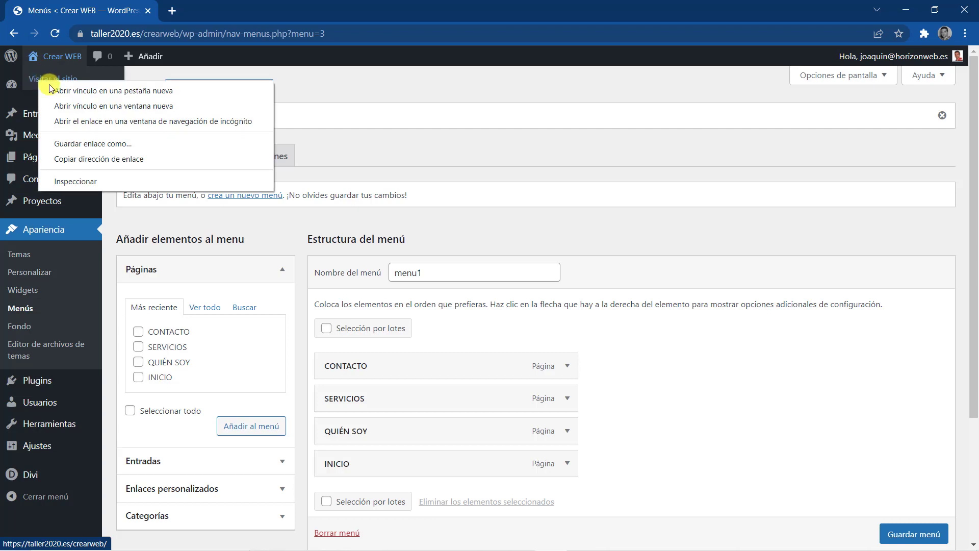
{"action": "left_click", "coordinate": [56, 89]}
{"action": "key", "text": "ctrl+Tab"}
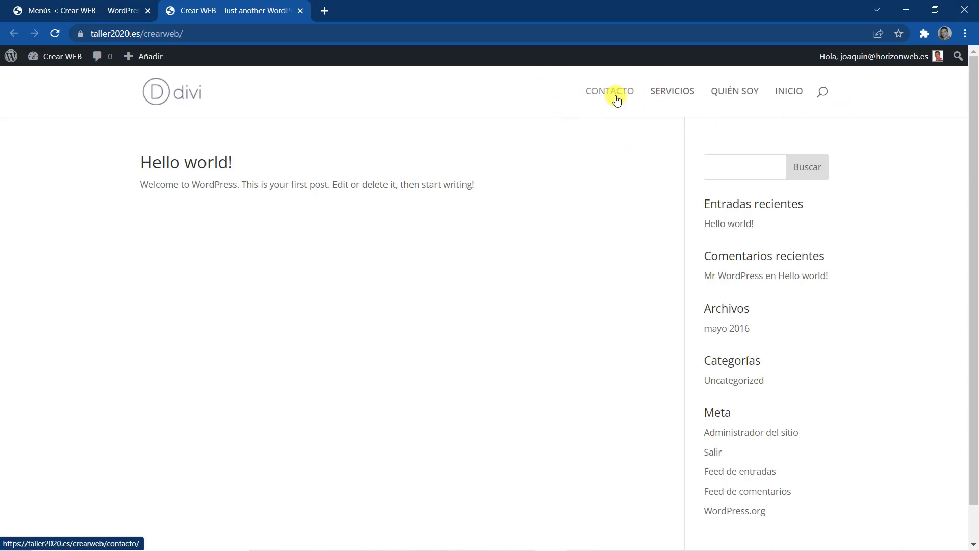
- Reorder menu1 in the menu editor as INICIO, QUIÉN SOY, SERVICIOS, CONTACTO, all at top level, and save it
{"action": "left_click", "coordinate": [63, 16]}
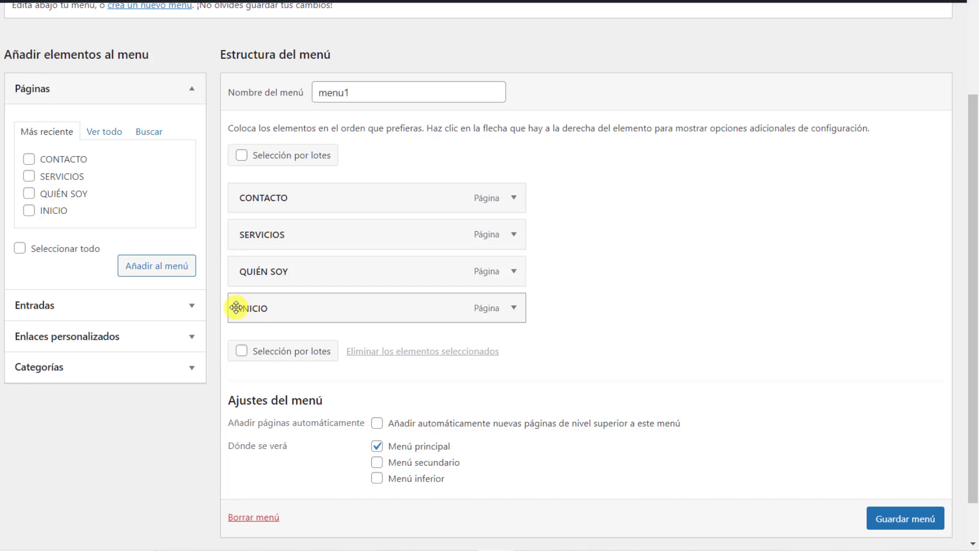
{"action": "left_click_drag", "start_coordinate": [235, 307], "coordinate": [291, 232]}
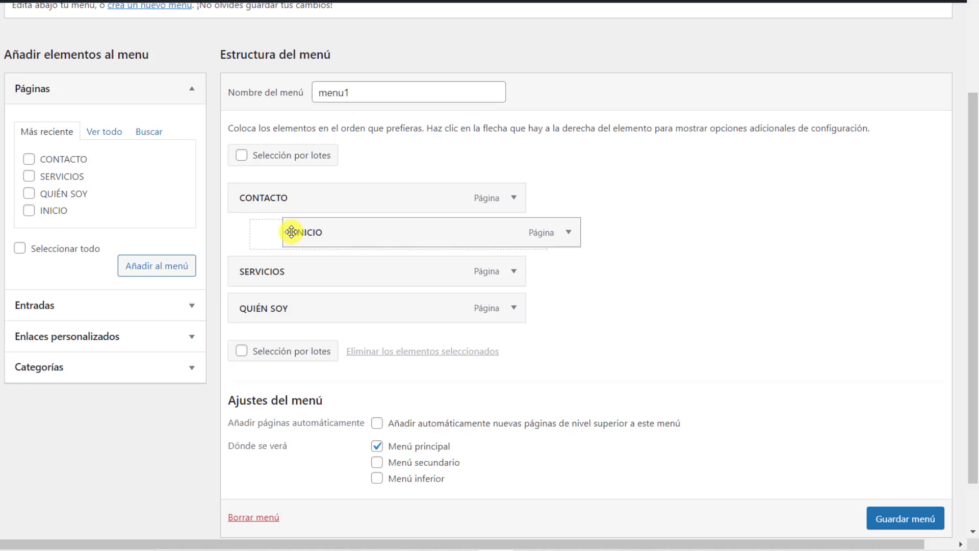
{"action": "left_click_drag", "start_coordinate": [291, 232], "coordinate": [288, 182]}
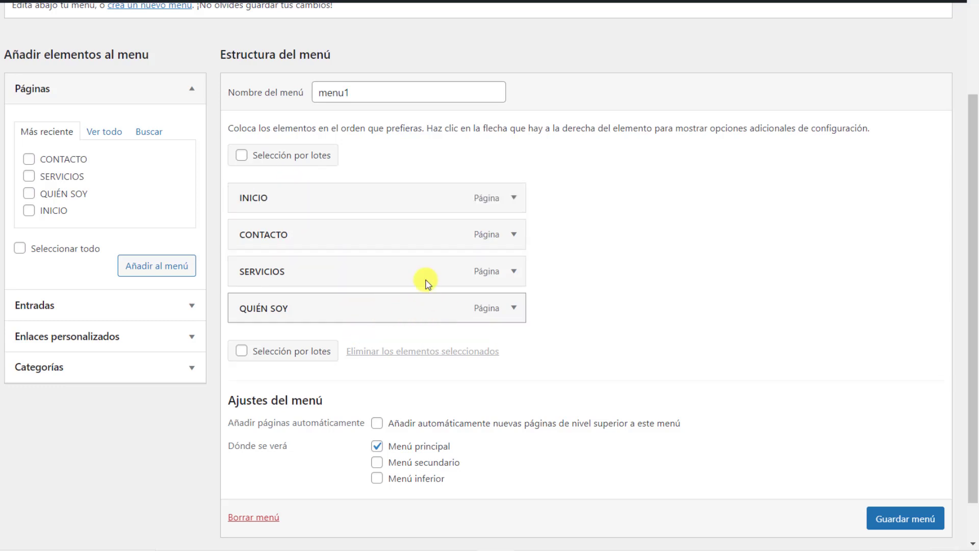
{"action": "left_click_drag", "start_coordinate": [446, 310], "coordinate": [474, 232]}
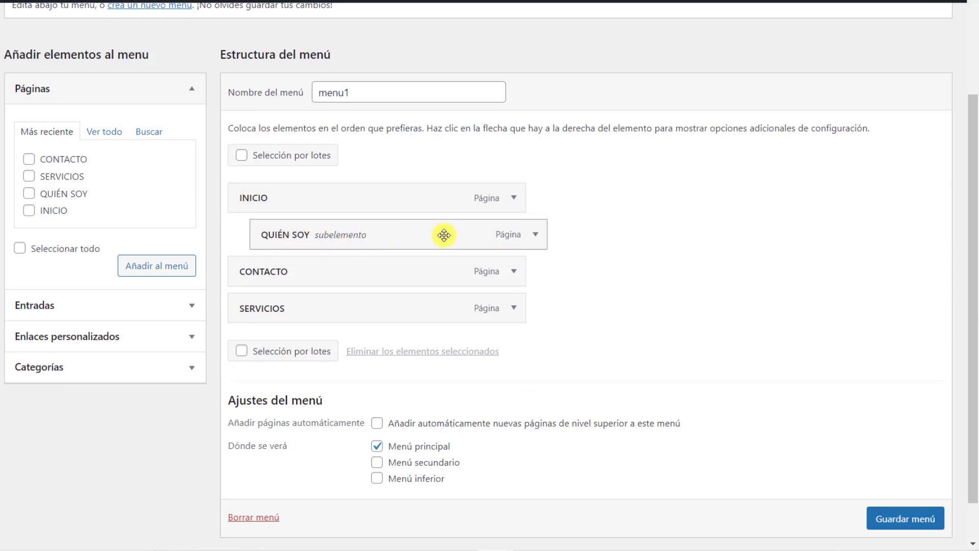
{"action": "left_click_drag", "start_coordinate": [444, 234], "coordinate": [437, 234]}
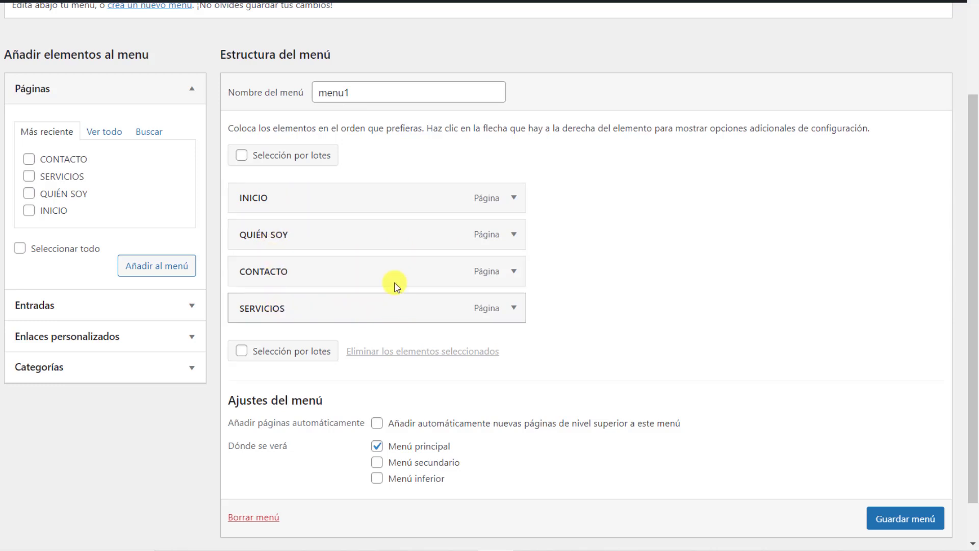
{"action": "left_click_drag", "start_coordinate": [398, 305], "coordinate": [406, 270]}
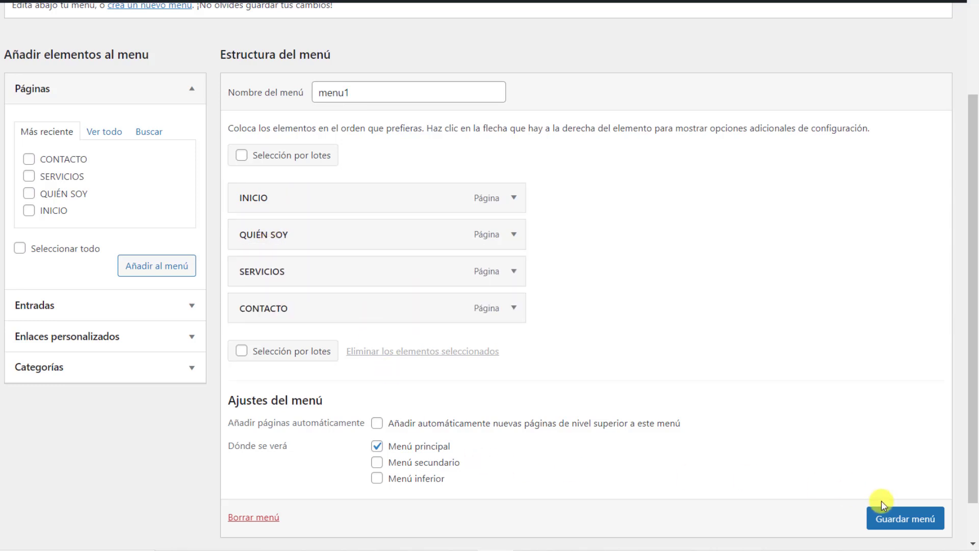
{"action": "left_click", "coordinate": [884, 517]}
{"action": "scroll", "coordinate": [887, 515], "scroll_direction": "down", "scroll_amount": 1}
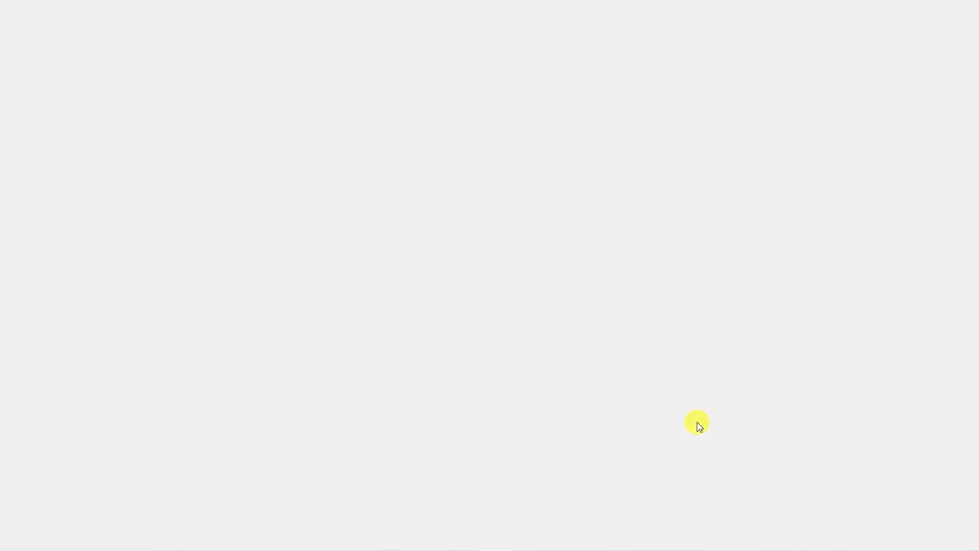
{"action": "scroll", "coordinate": [264, 334], "scroll_direction": "down", "scroll_amount": 3}
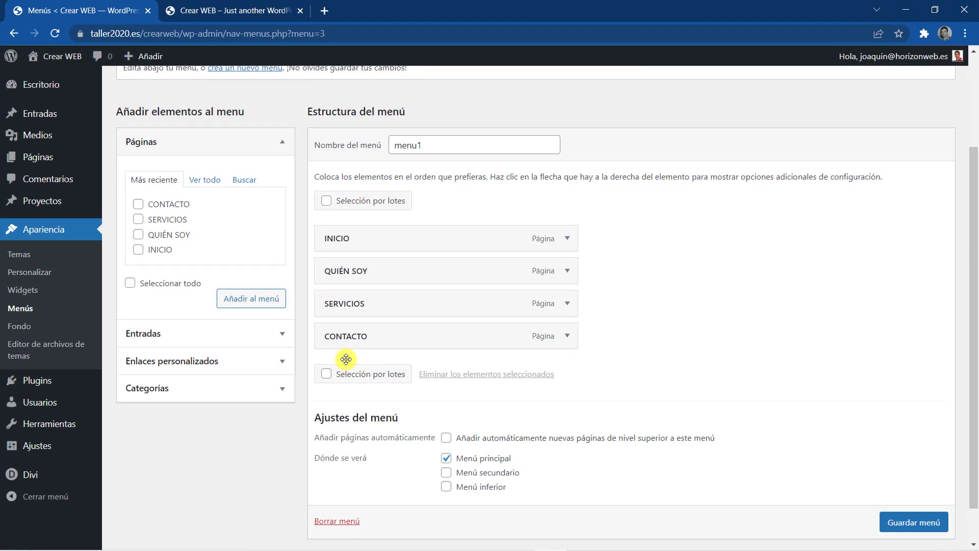
- Reload the site's front page to check the header menu order, and compare the INICIO page with the default home page content
{"action": "left_click", "coordinate": [225, 10]}
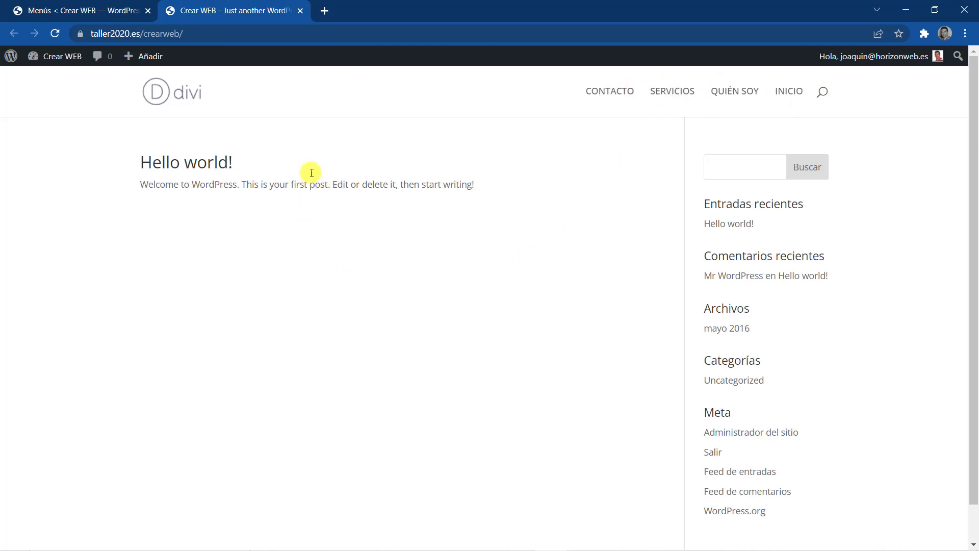
{"action": "left_click", "coordinate": [56, 34]}
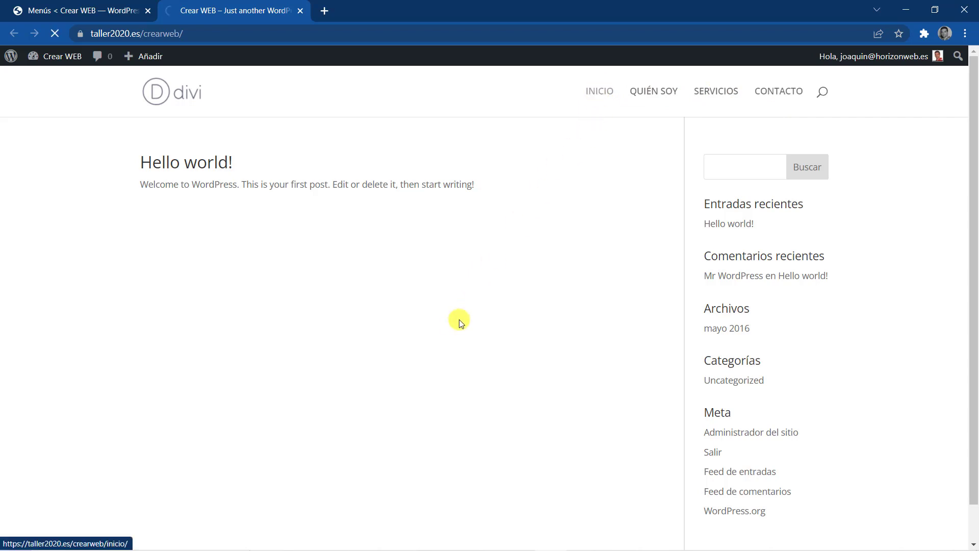
{"action": "left_click_drag", "start_coordinate": [225, 157], "coordinate": [141, 165]}
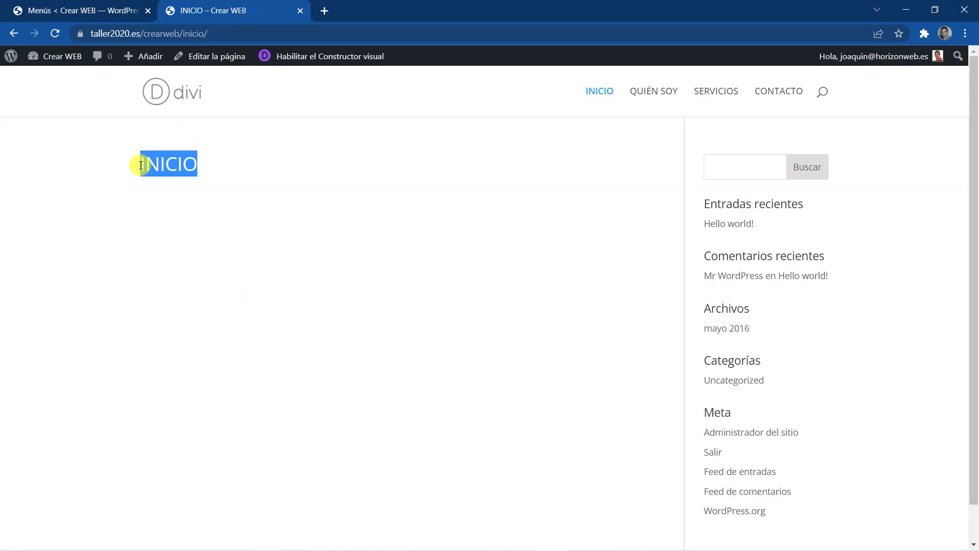
{"action": "left_click", "coordinate": [259, 309]}
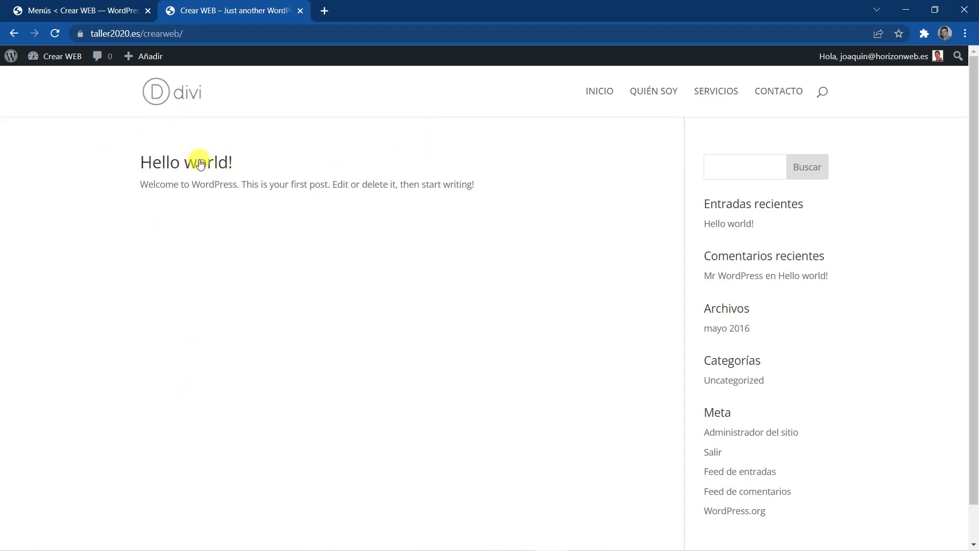
{"action": "left_click_drag", "start_coordinate": [510, 184], "coordinate": [128, 171]}
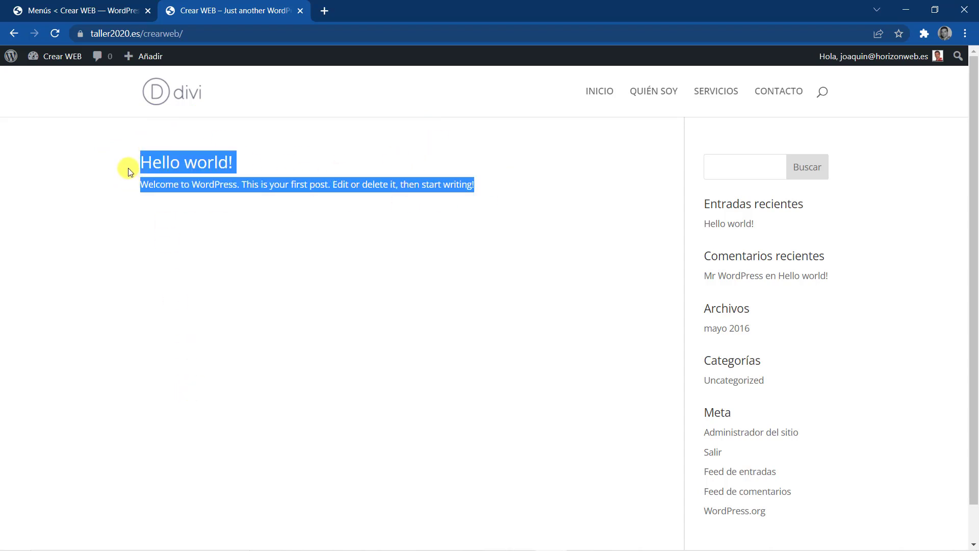
{"action": "left_click", "coordinate": [136, 340]}
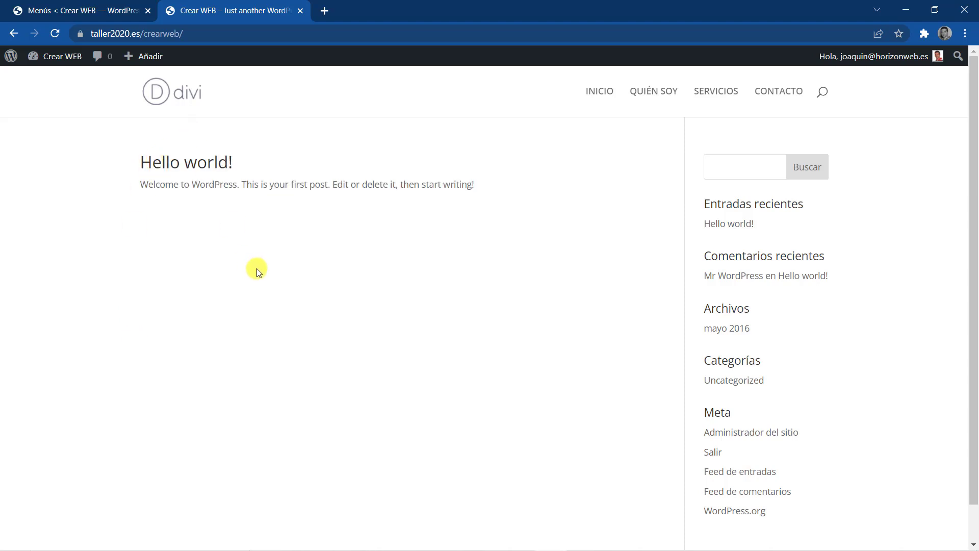
- Open the site's reading settings (Lectura) in the admin area and examine what the home page is set to show
{"action": "left_click", "coordinate": [78, 10]}
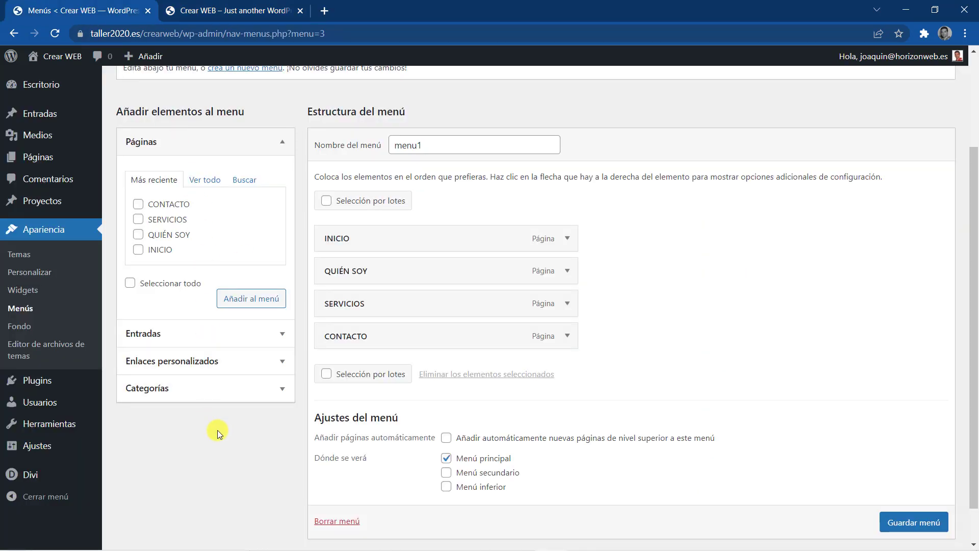
{"action": "mouse_move", "coordinate": [25, 451]}
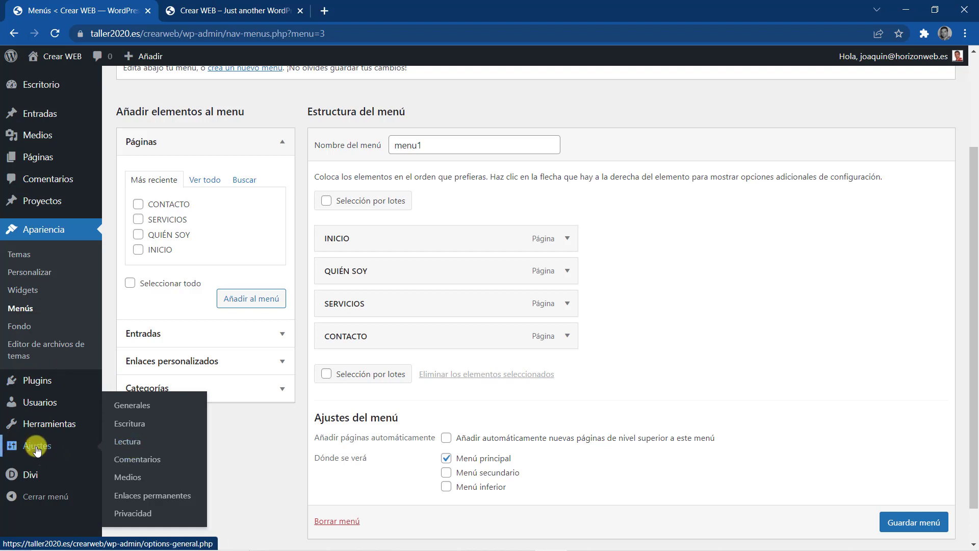
{"action": "left_click", "coordinate": [124, 446]}
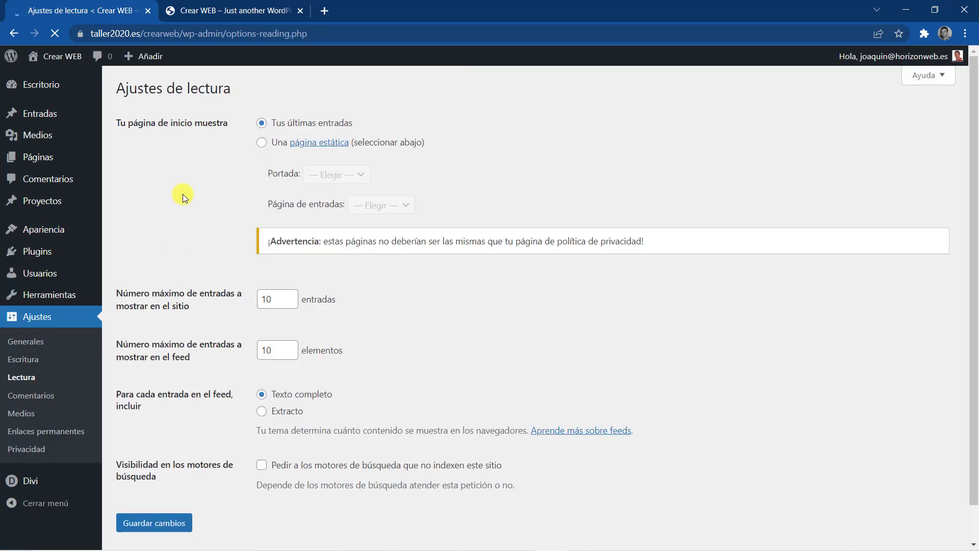
{"action": "left_click_drag", "start_coordinate": [227, 127], "coordinate": [116, 126]}
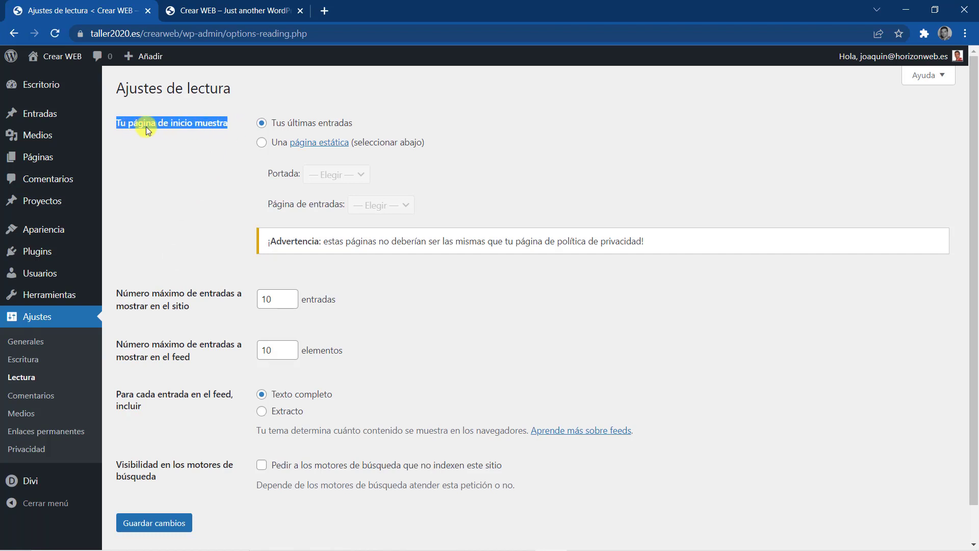
{"action": "left_click", "coordinate": [181, 130]}
{"action": "left_click_drag", "start_coordinate": [375, 124], "coordinate": [276, 127]}
{"action": "left_click", "coordinate": [178, 168]}
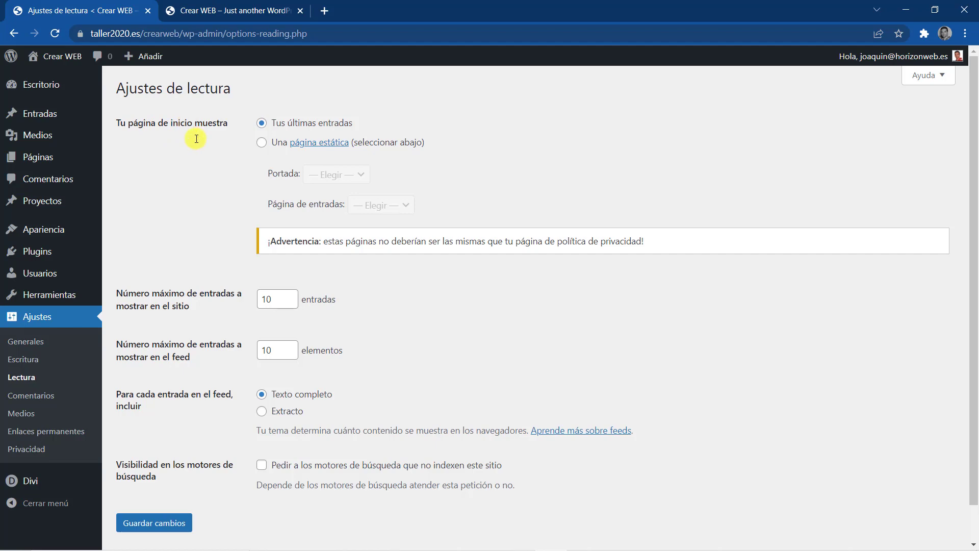
- Set the home page to show a static page with INICIO as the Portada, and save the changes
{"action": "left_click", "coordinate": [261, 142]}
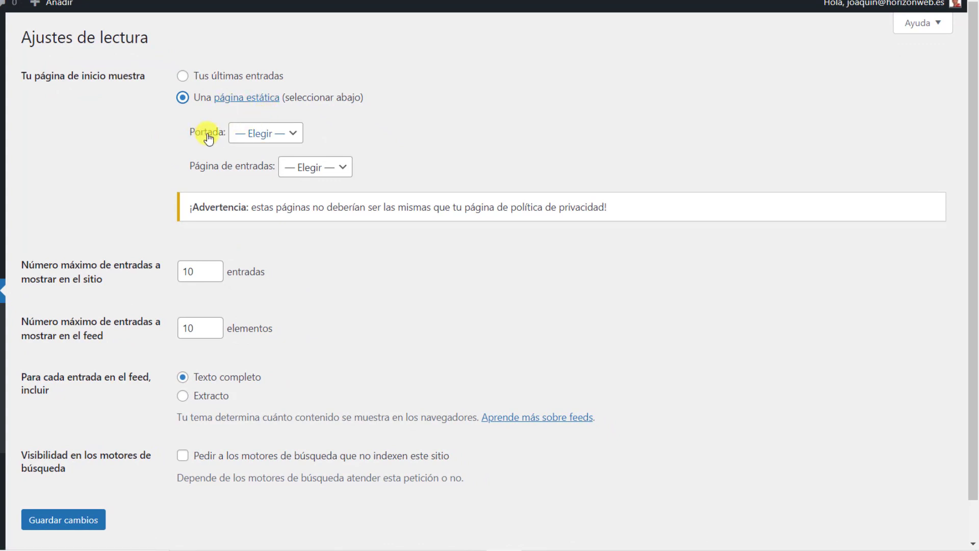
{"action": "left_click", "coordinate": [258, 135]}
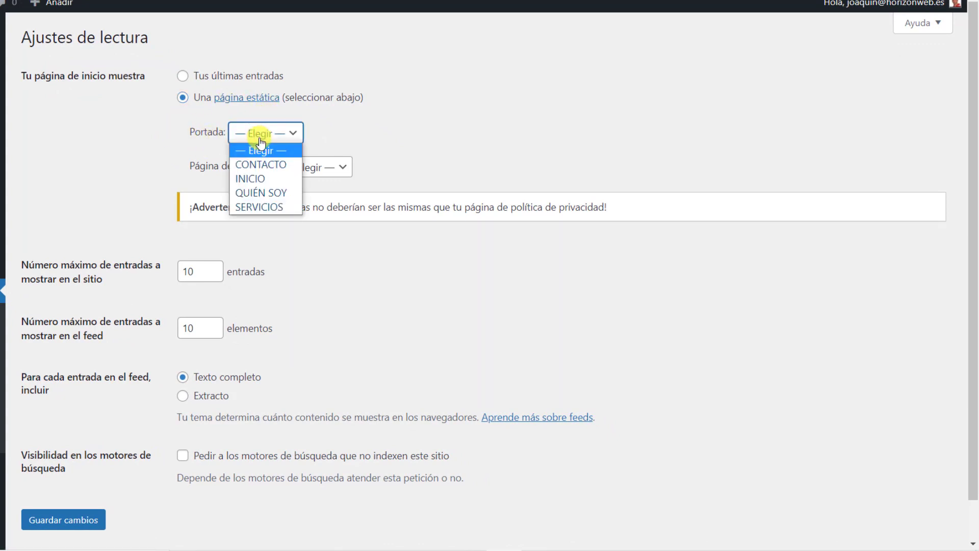
{"action": "left_click", "coordinate": [263, 179]}
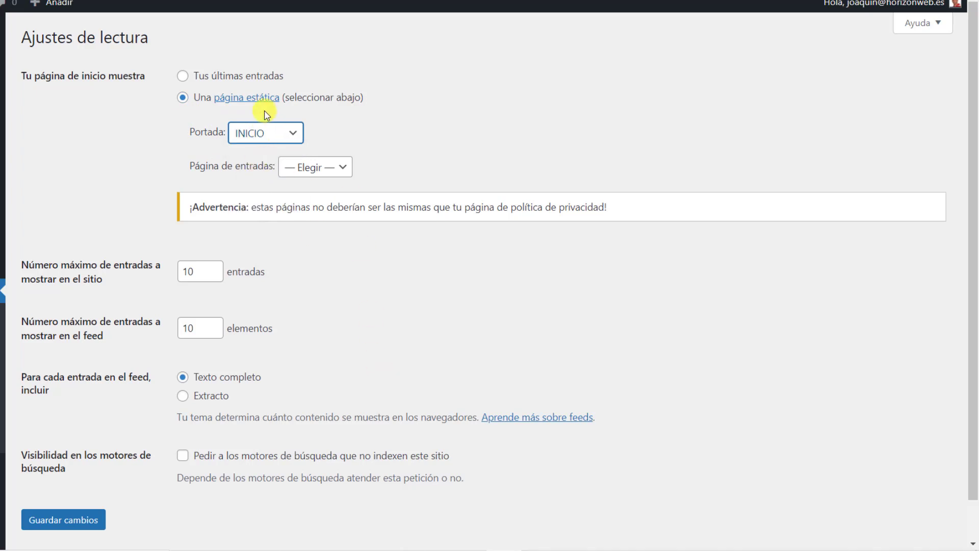
{"action": "scroll", "coordinate": [320, 335], "scroll_direction": "down", "scroll_amount": 1}
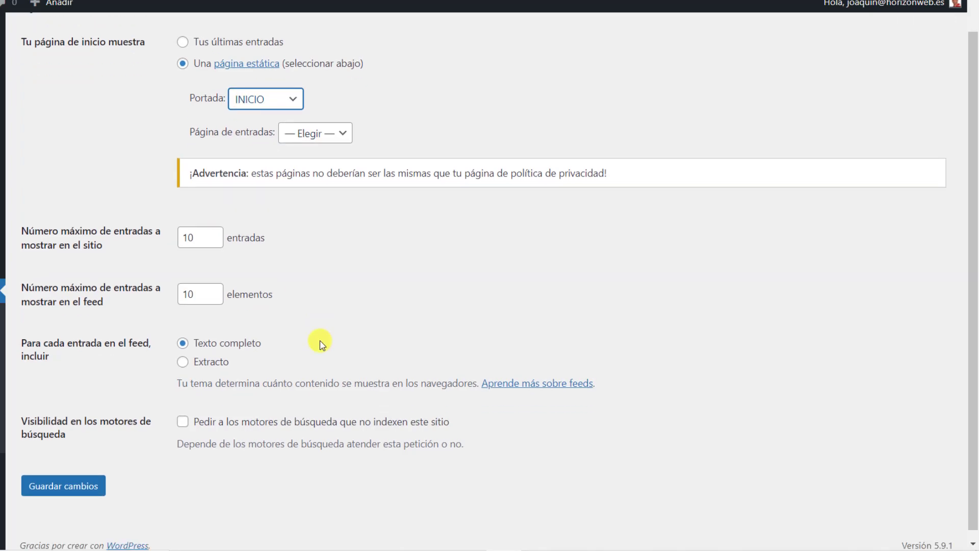
{"action": "left_click", "coordinate": [61, 480]}
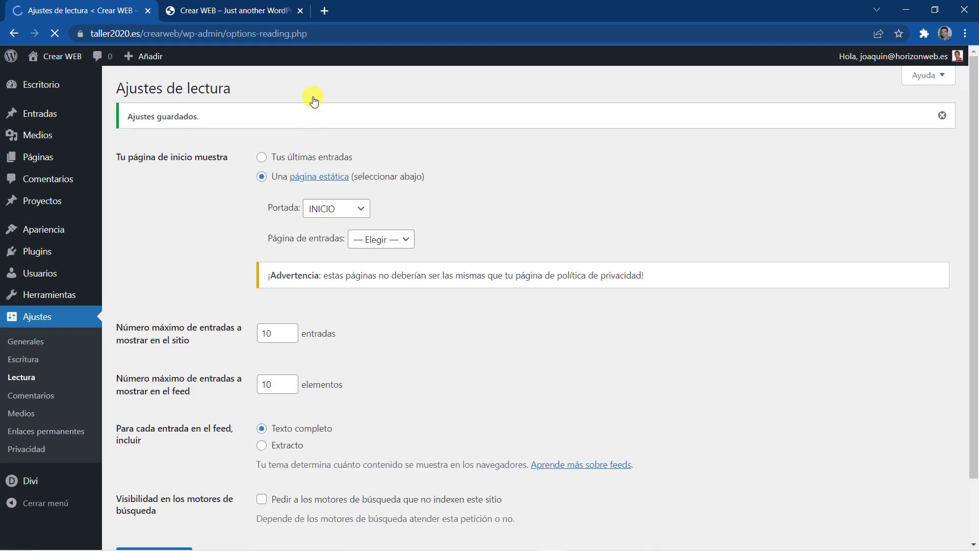
- Check on the live site that the INICIO menu item and the logo, from the QUIÉN SOY page, lead to the home page
{"action": "left_click", "coordinate": [240, 13]}
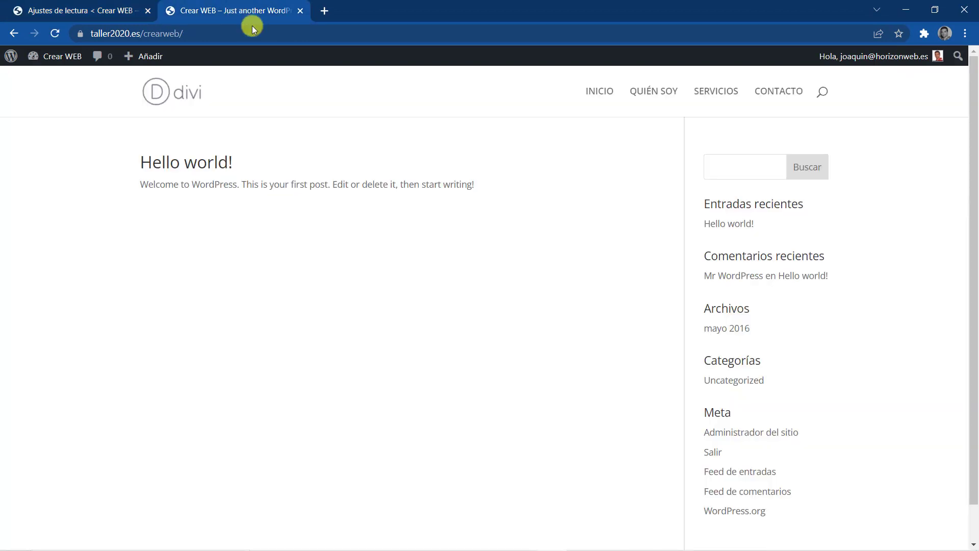
{"action": "left_click", "coordinate": [603, 94]}
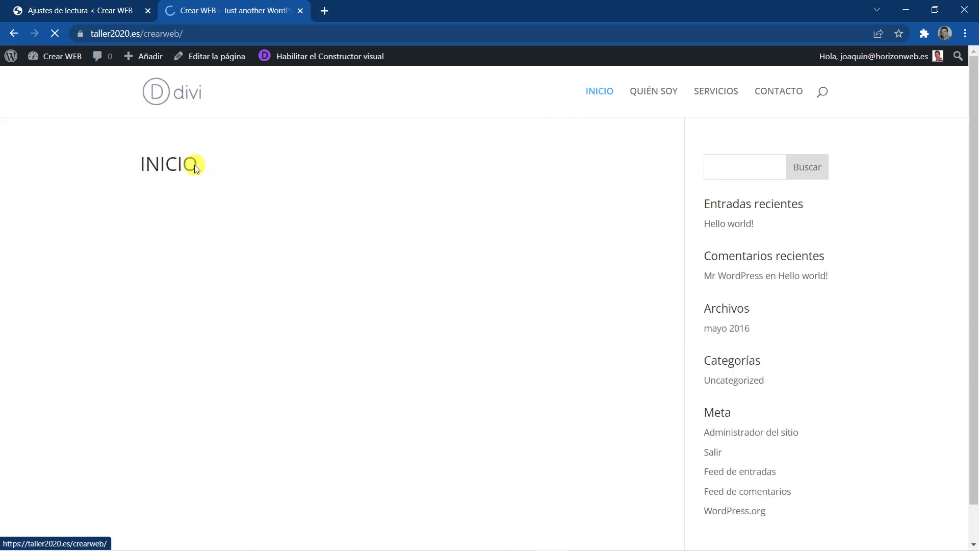
{"action": "left_click", "coordinate": [652, 92]}
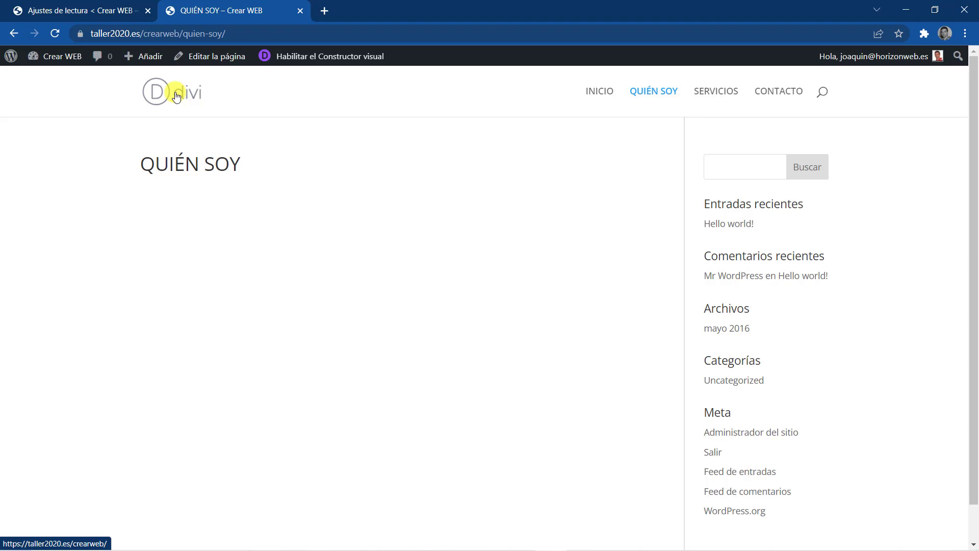
{"action": "left_click", "coordinate": [180, 101]}
{"action": "left_click_drag", "start_coordinate": [222, 165], "coordinate": [113, 168]}
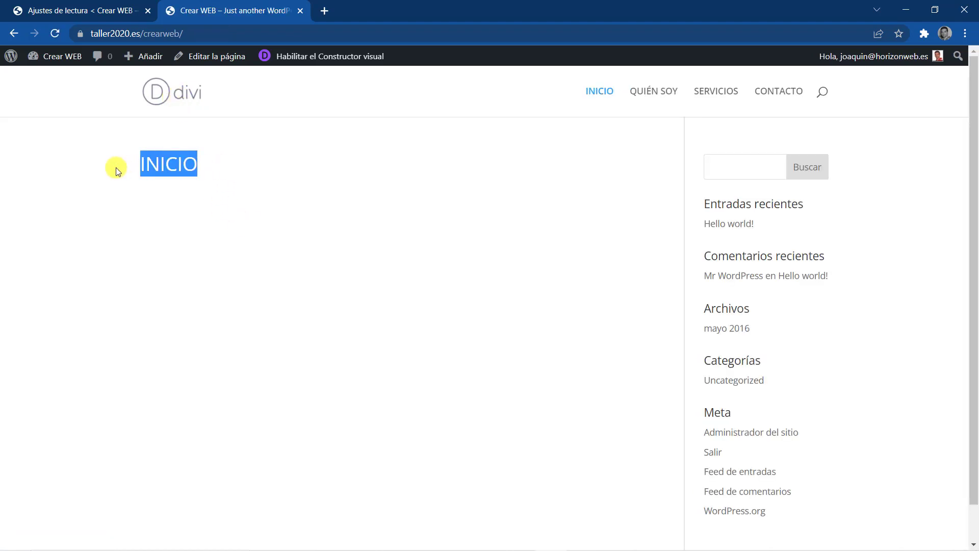
{"action": "left_click", "coordinate": [189, 337]}
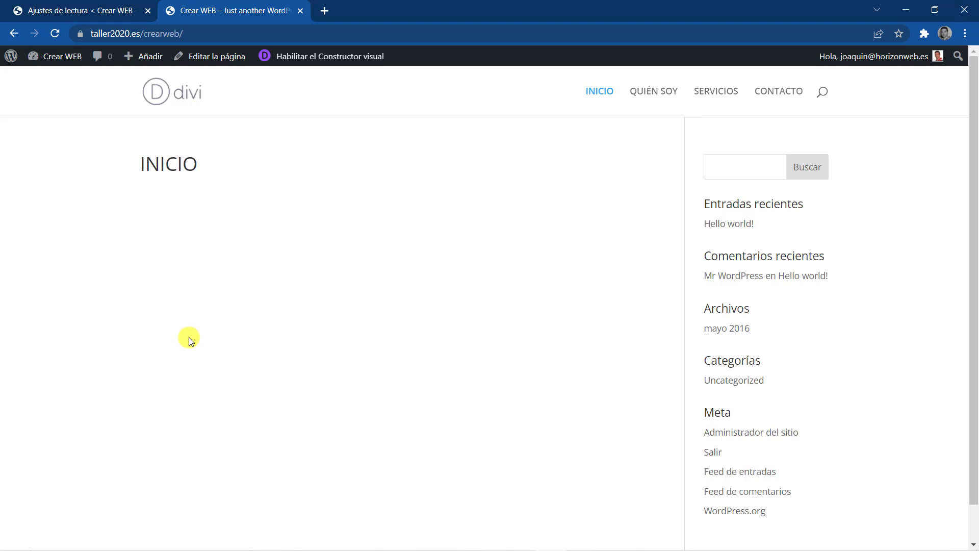